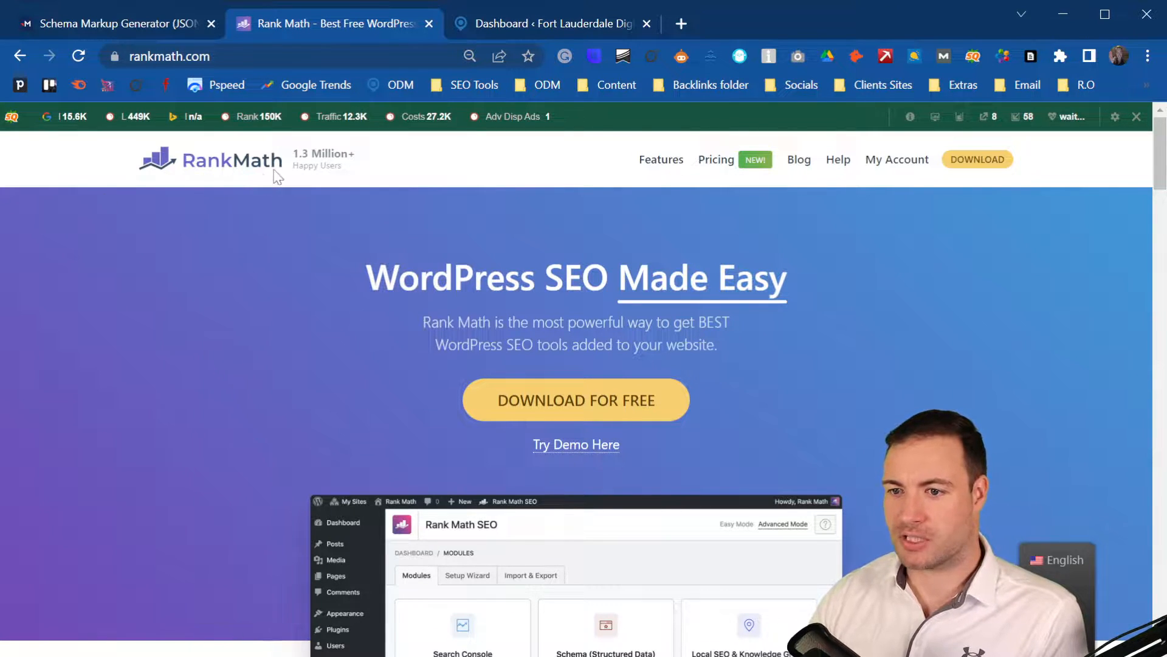
pyautogui.scroll(-2, 316, 329)
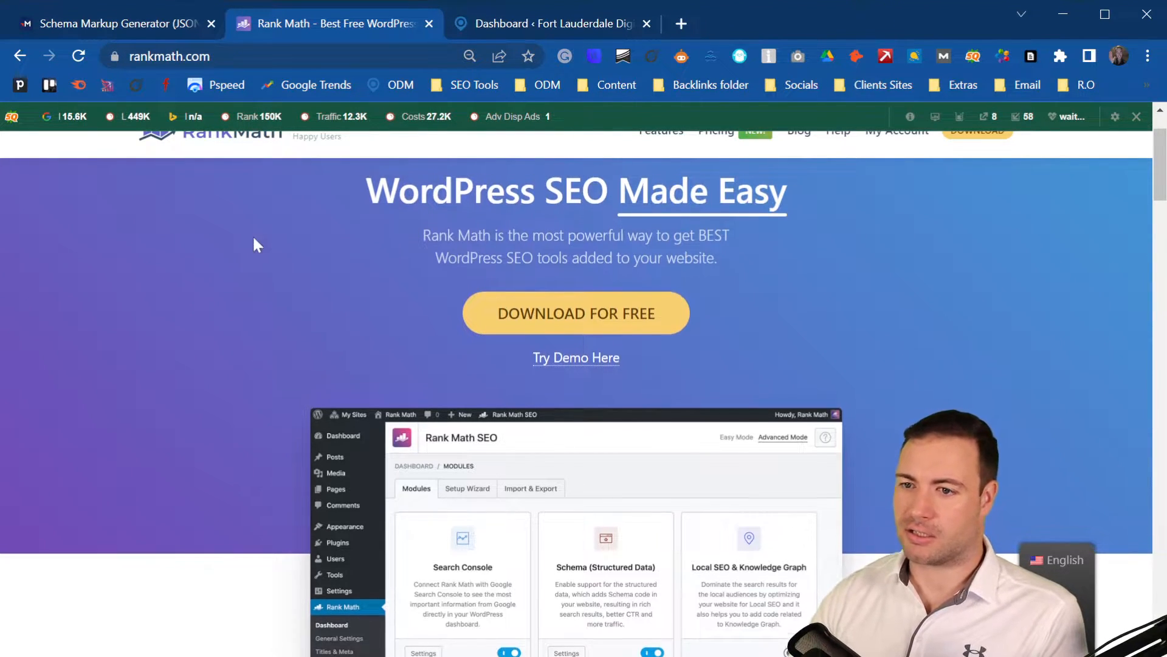
pyautogui.scroll(2, 250, 243)
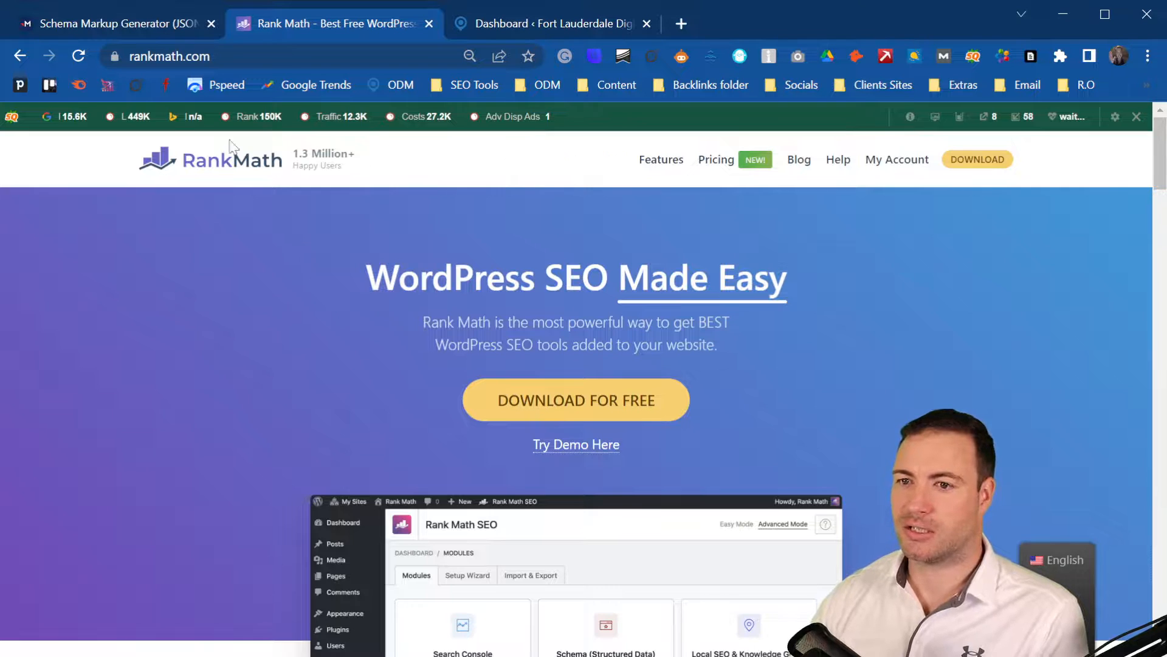
# Switch to the Merkle Schema Markup Generator and choose Local Business as the markup to create
pyautogui.click(104, 25)
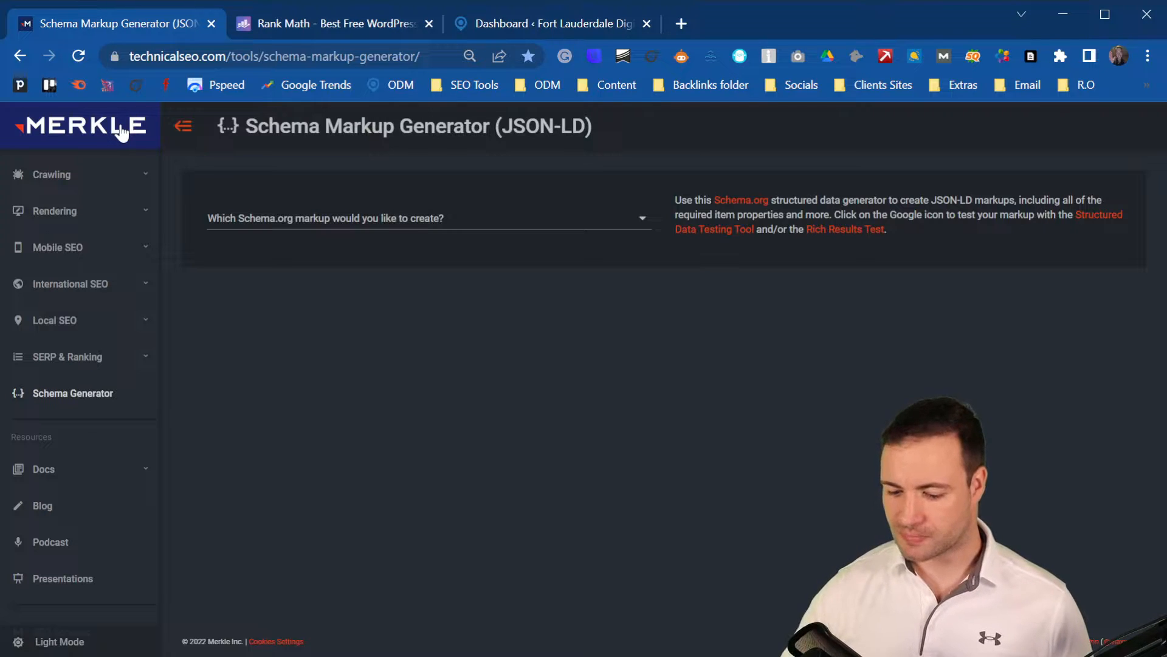
pyautogui.click(338, 214)
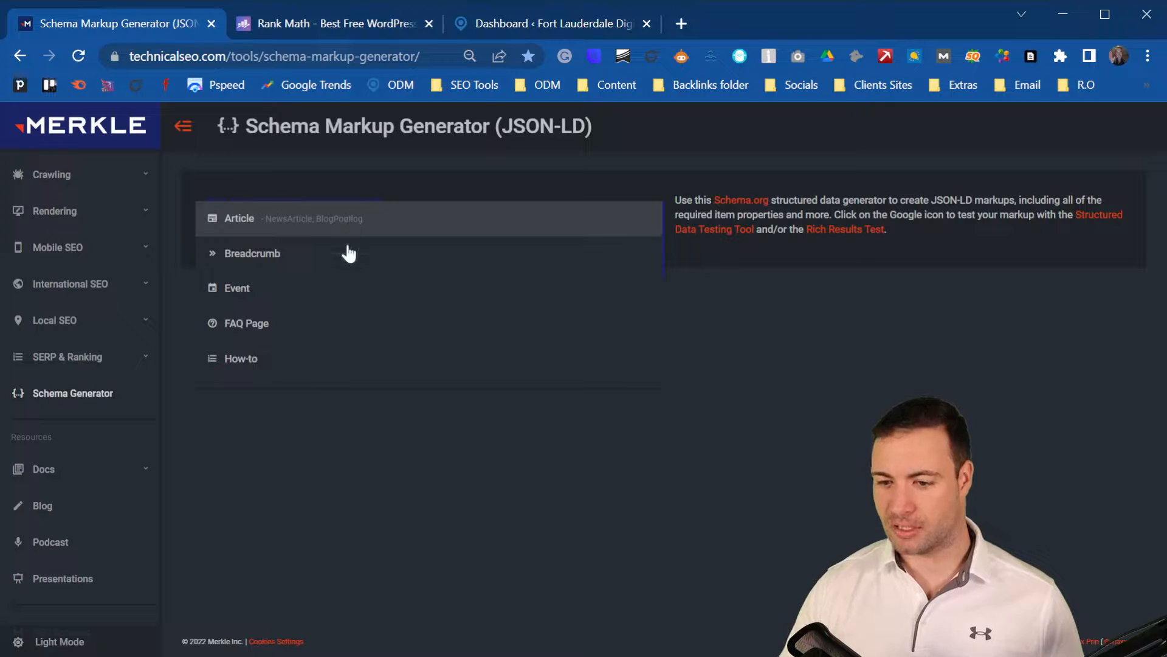
pyautogui.scroll(-3, 349, 271)
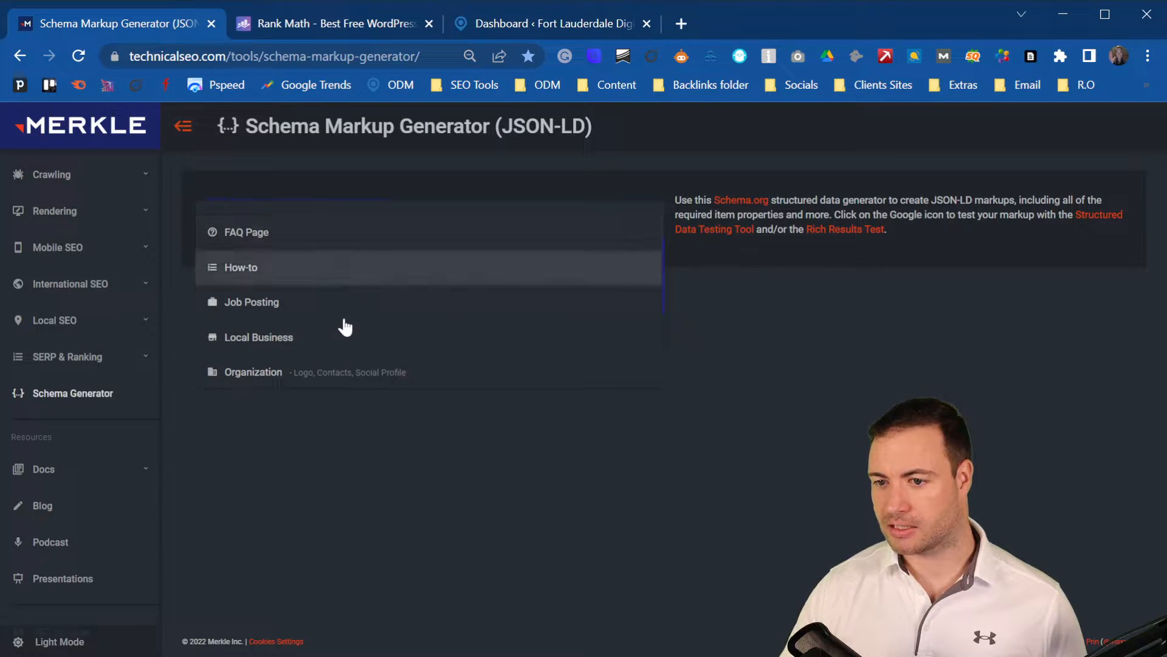
pyautogui.click(304, 344)
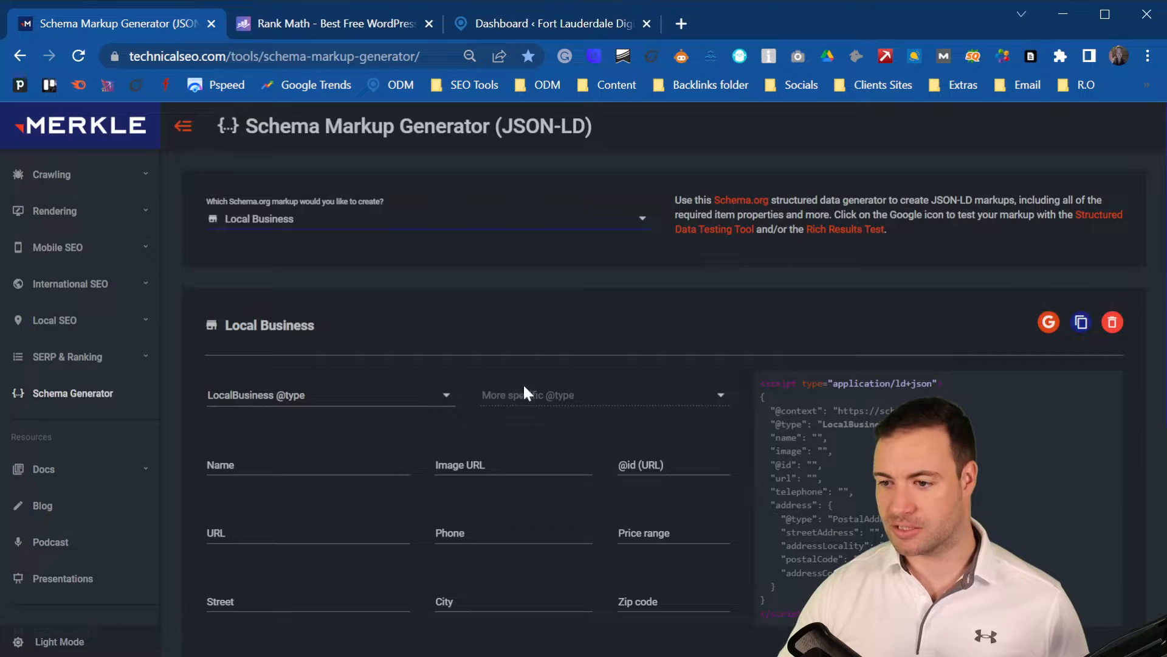
pyautogui.click(317, 399)
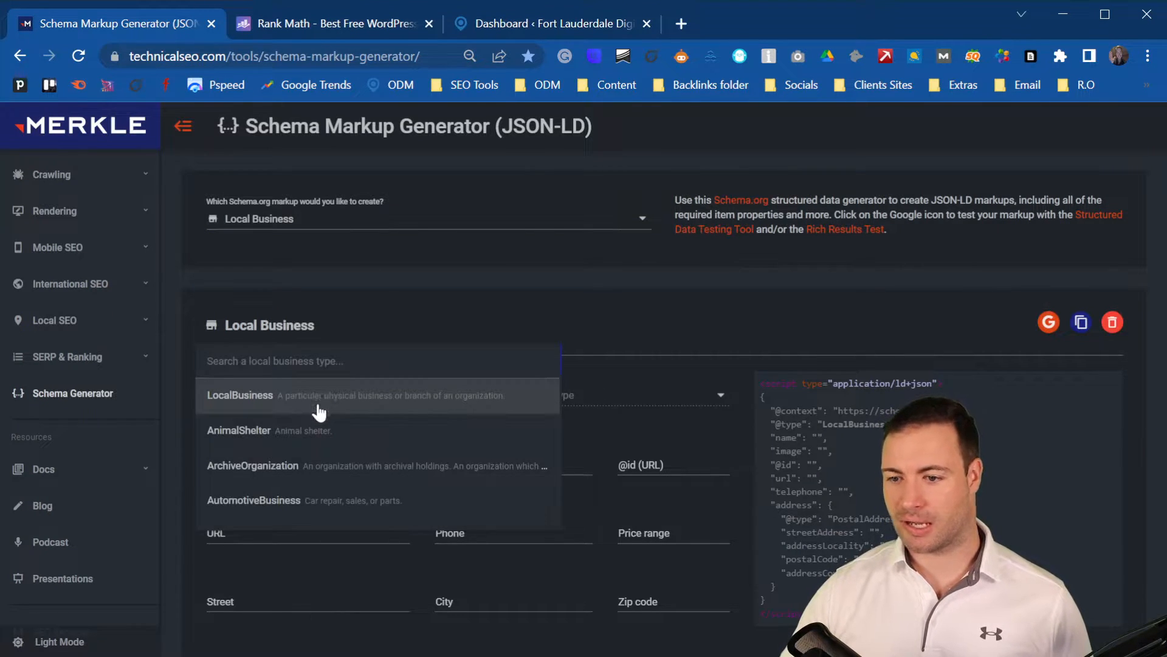
pyautogui.scroll(-2, 318, 444)
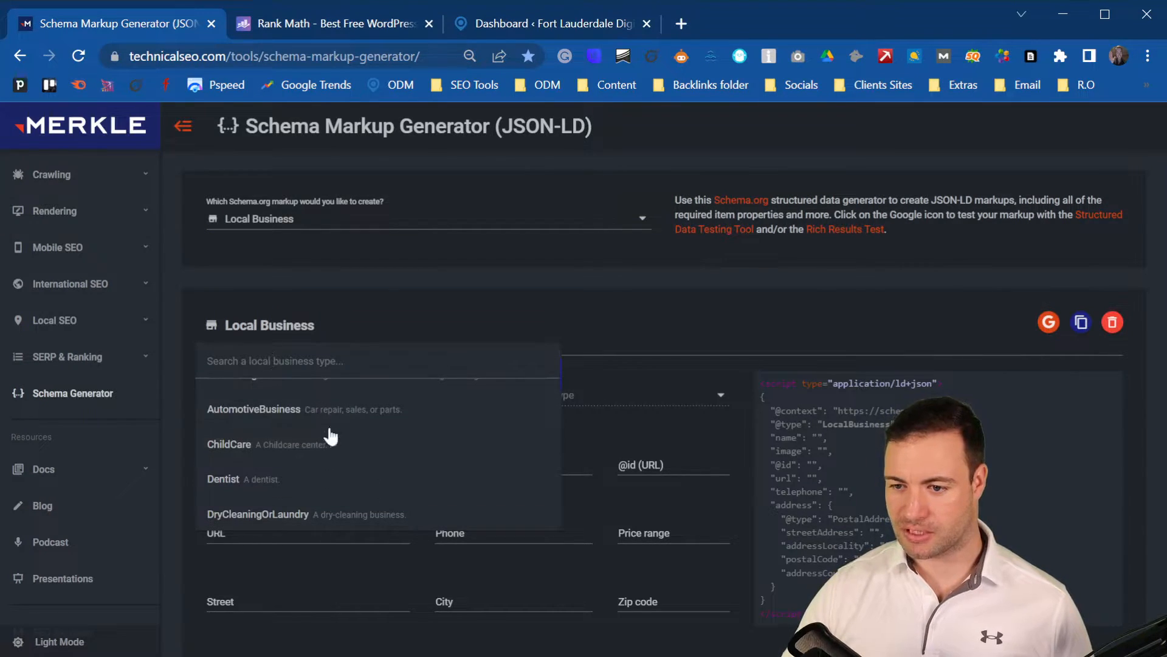
pyautogui.scroll(-2, 346, 435)
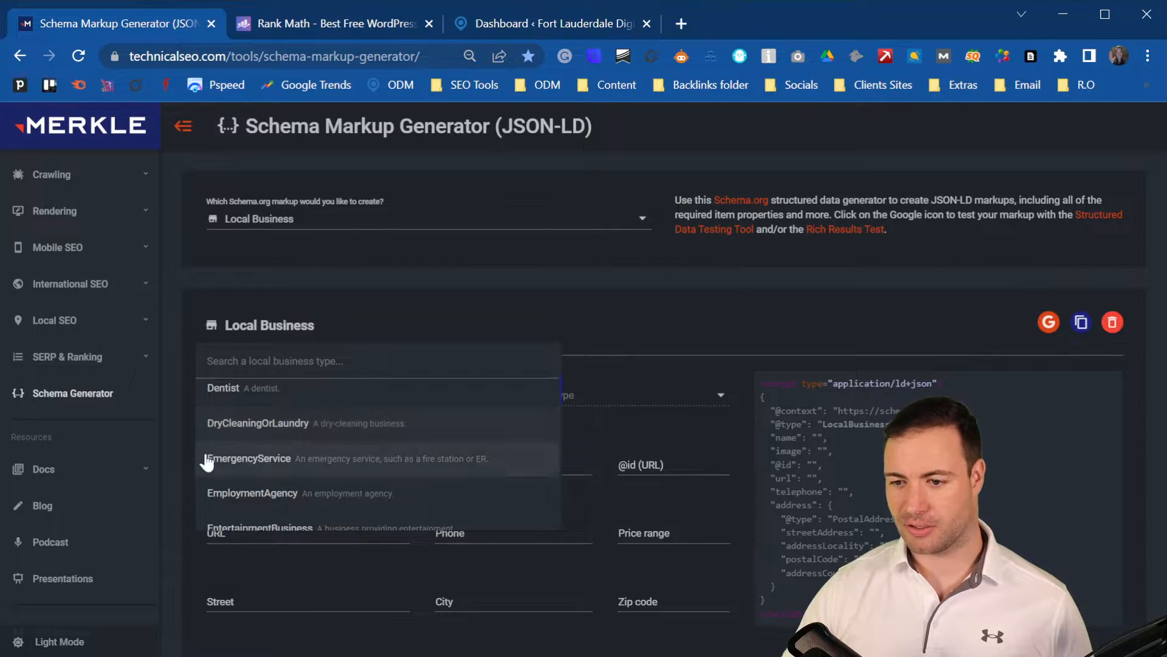
pyautogui.scroll(-2, 335, 460)
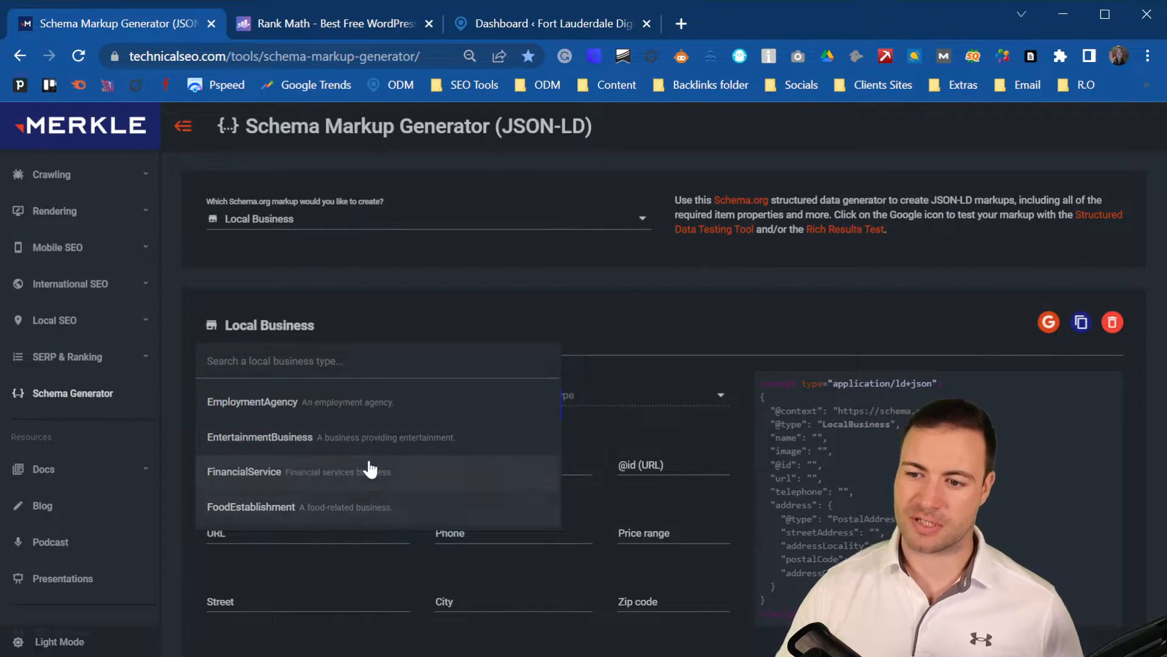
pyautogui.scroll(-2, 375, 473)
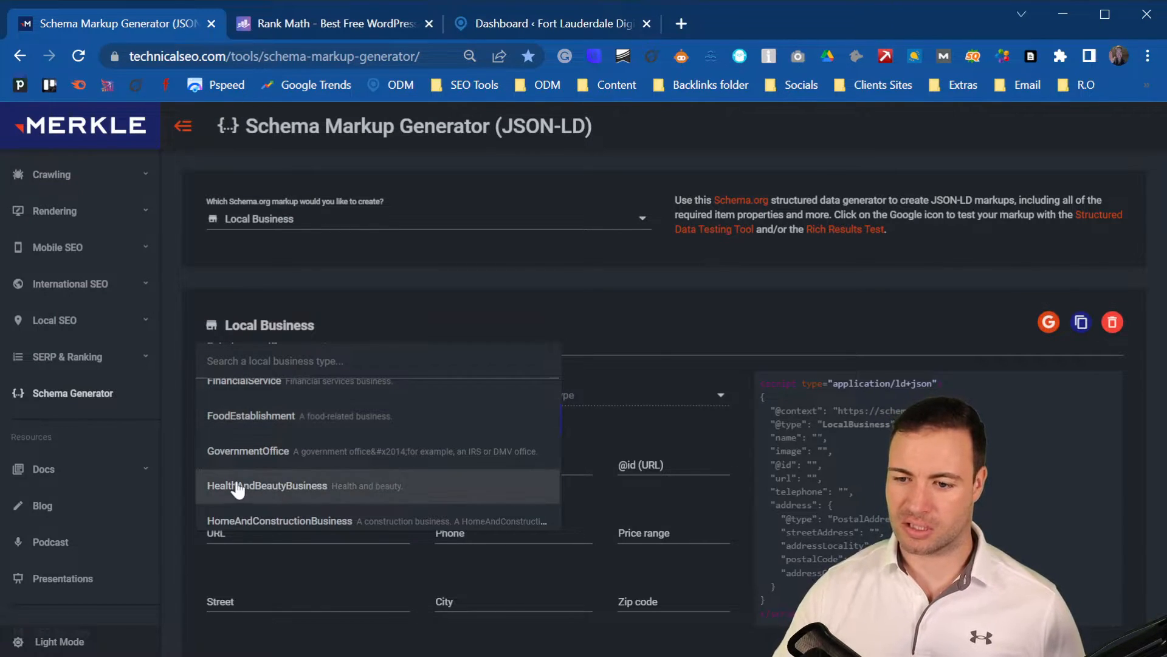
pyautogui.scroll(-2, 384, 469)
pyautogui.scroll(-1, 384, 470)
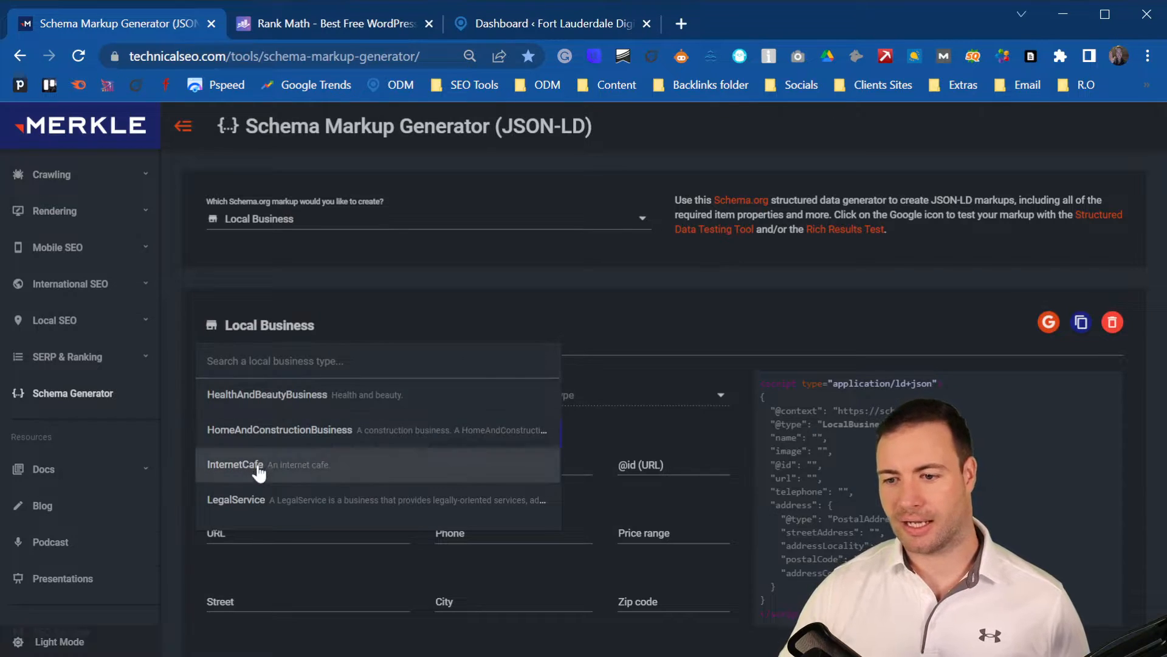
pyautogui.scroll(-2, 326, 468)
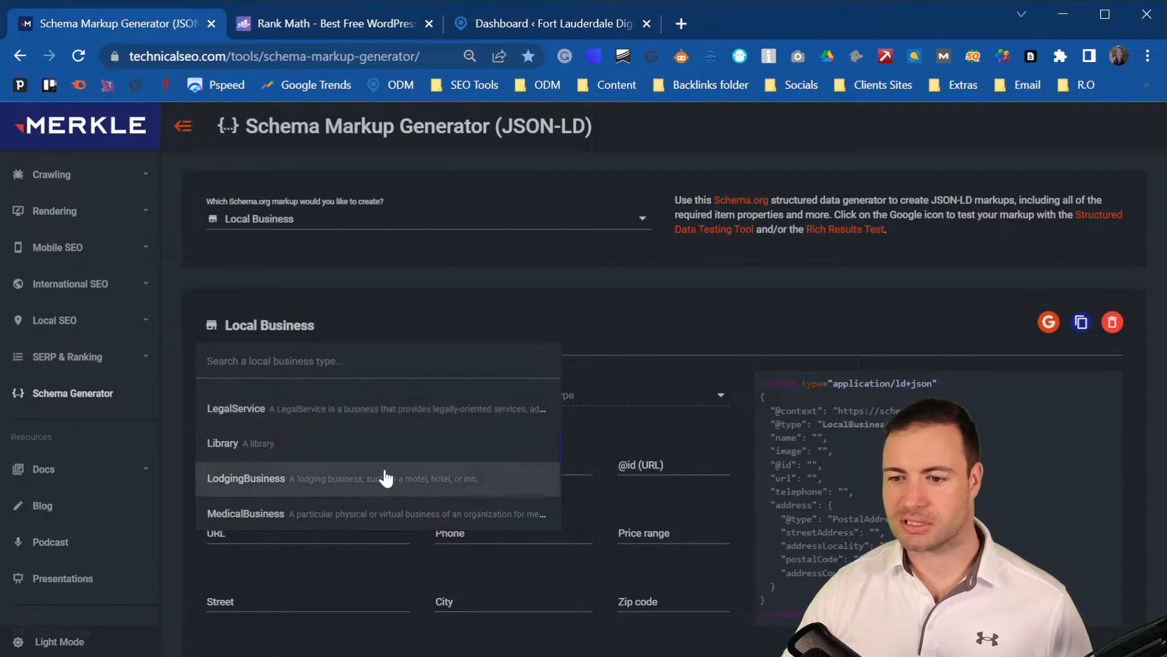
pyautogui.scroll(-3, 341, 450)
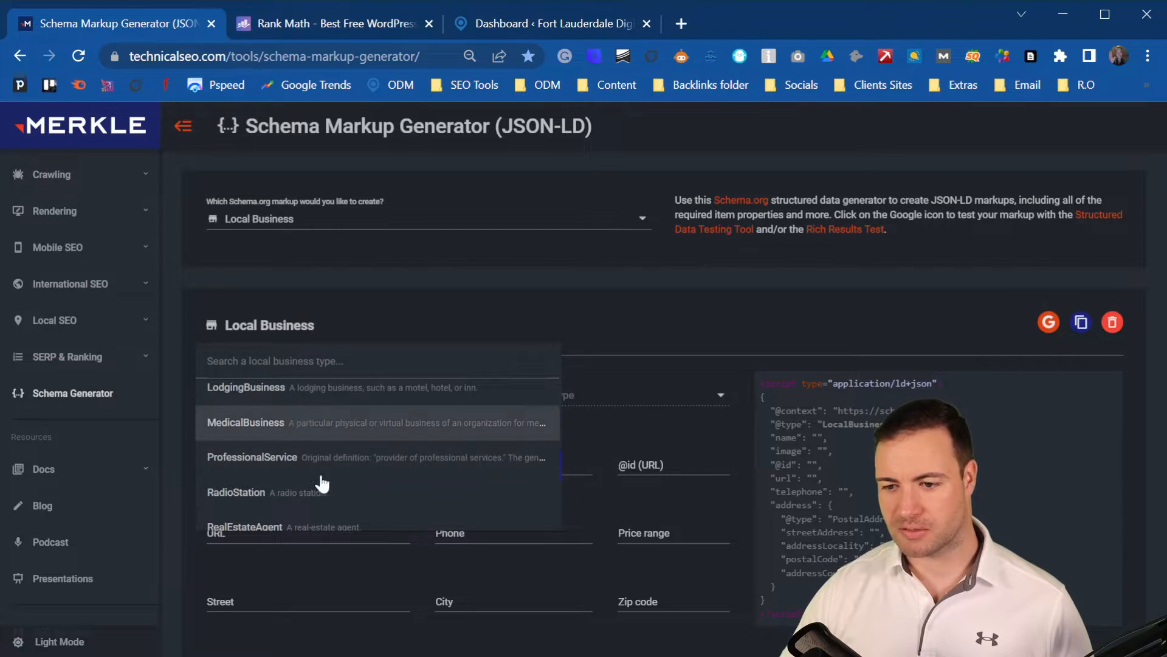
pyautogui.scroll(-2, 323, 474)
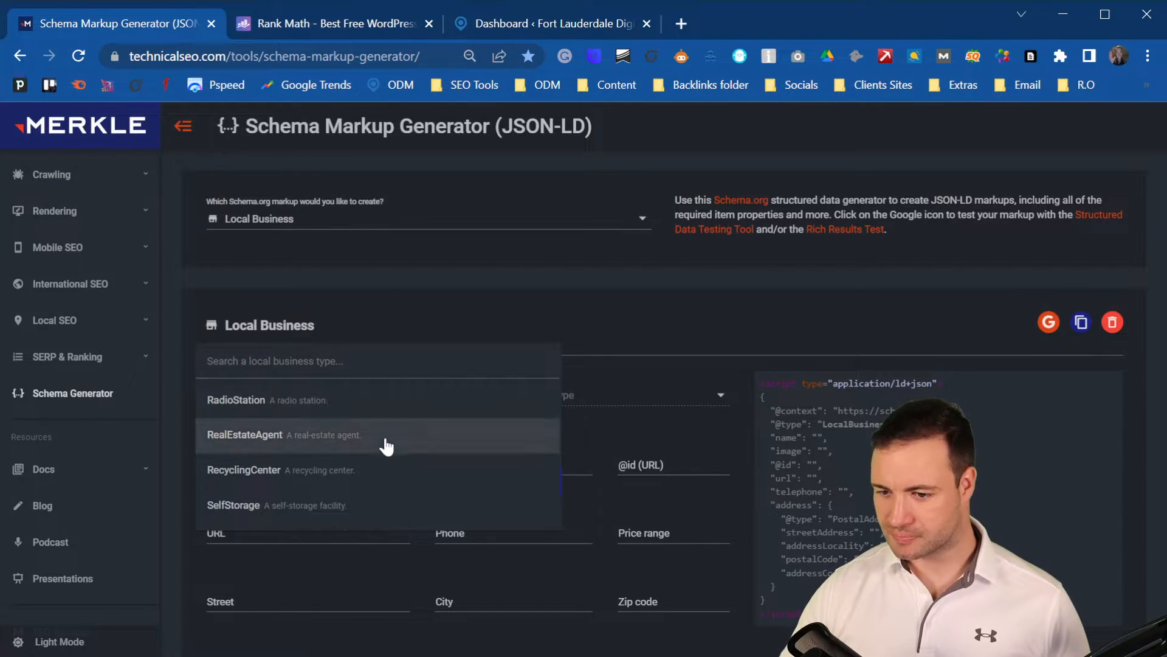
pyautogui.scroll(-3, 420, 426)
pyautogui.scroll(-1, 419, 425)
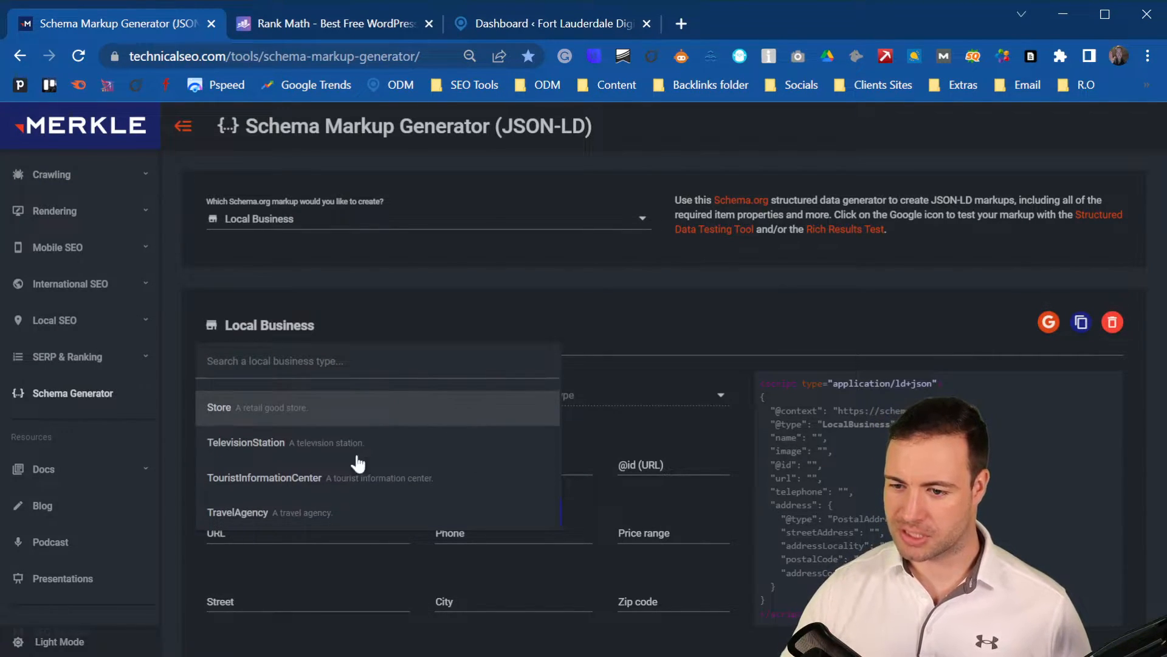
pyautogui.click(612, 401)
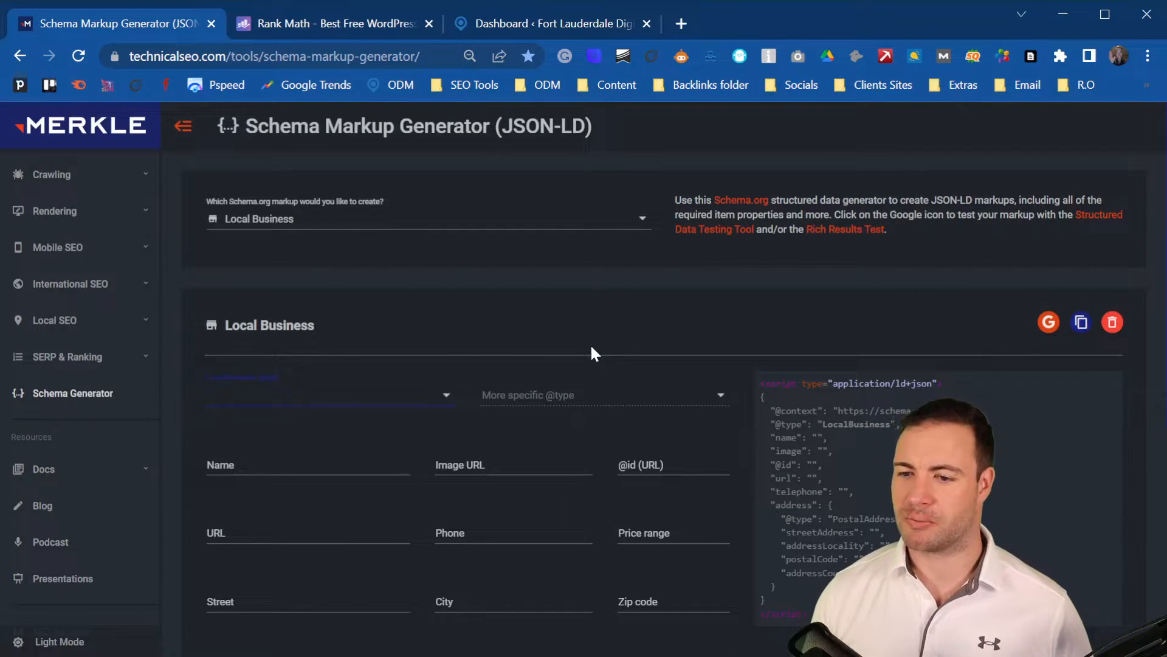
pyautogui.click(436, 398)
pyautogui.scroll(-1, 423, 441)
pyautogui.scroll(-1, 421, 435)
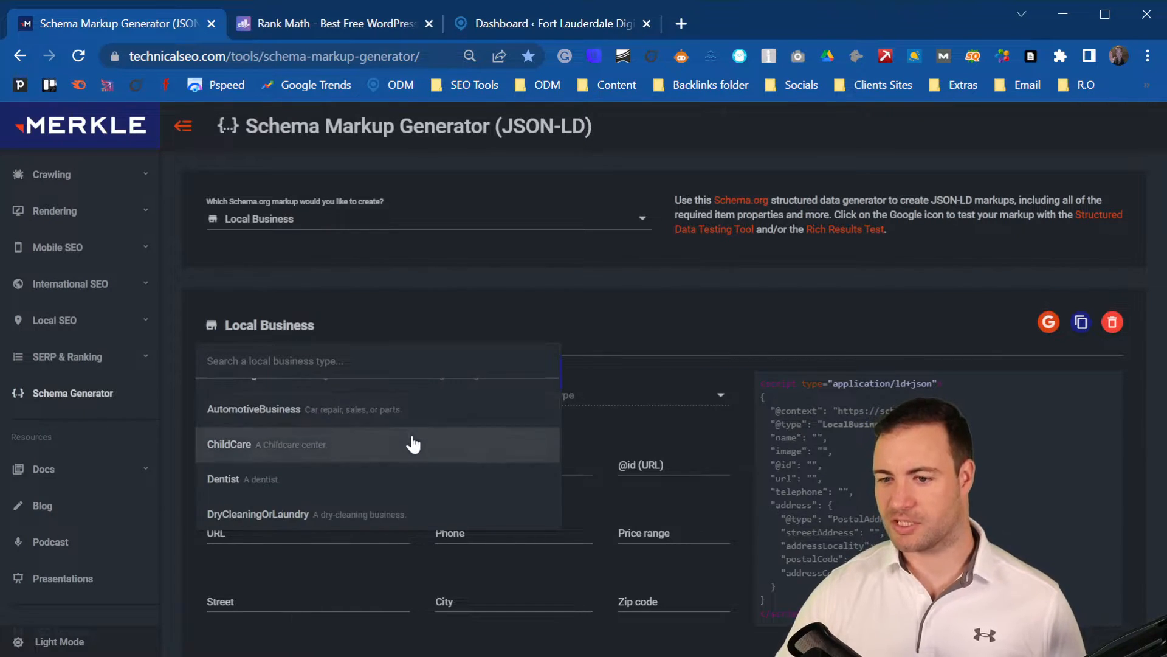
pyautogui.scroll(-3, 409, 439)
pyautogui.scroll(-6, 413, 434)
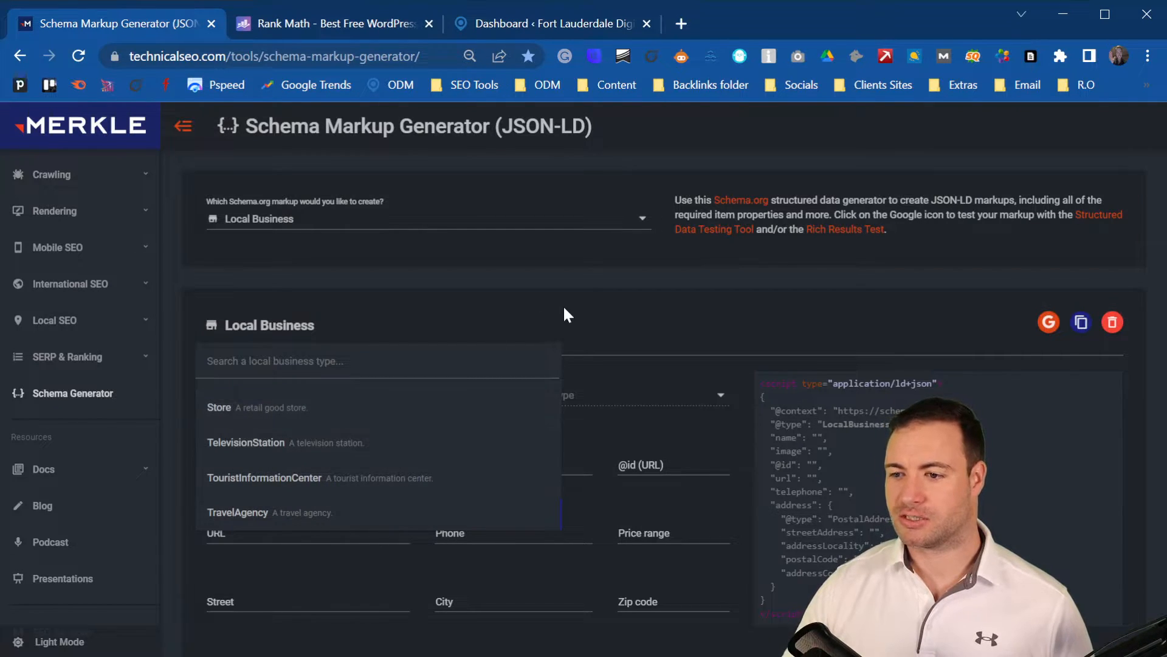
pyautogui.click(322, 297)
# Enter "Osborne Digital Marketing" as the name of the local business
pyautogui.click(284, 472)
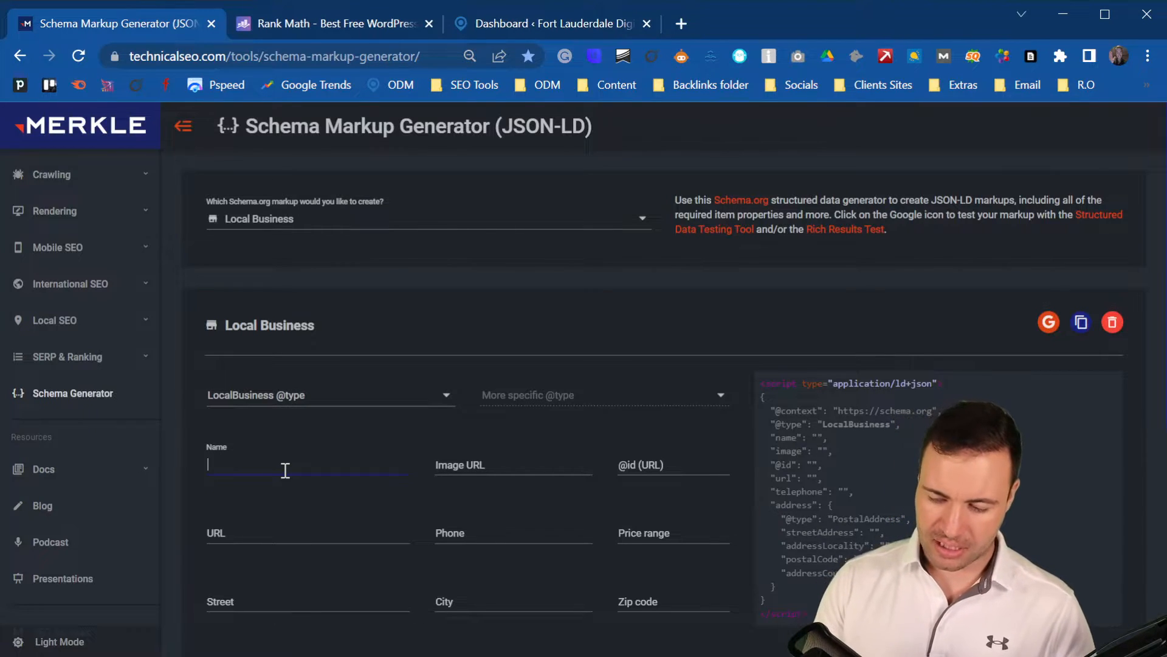
pyautogui.write('osb')
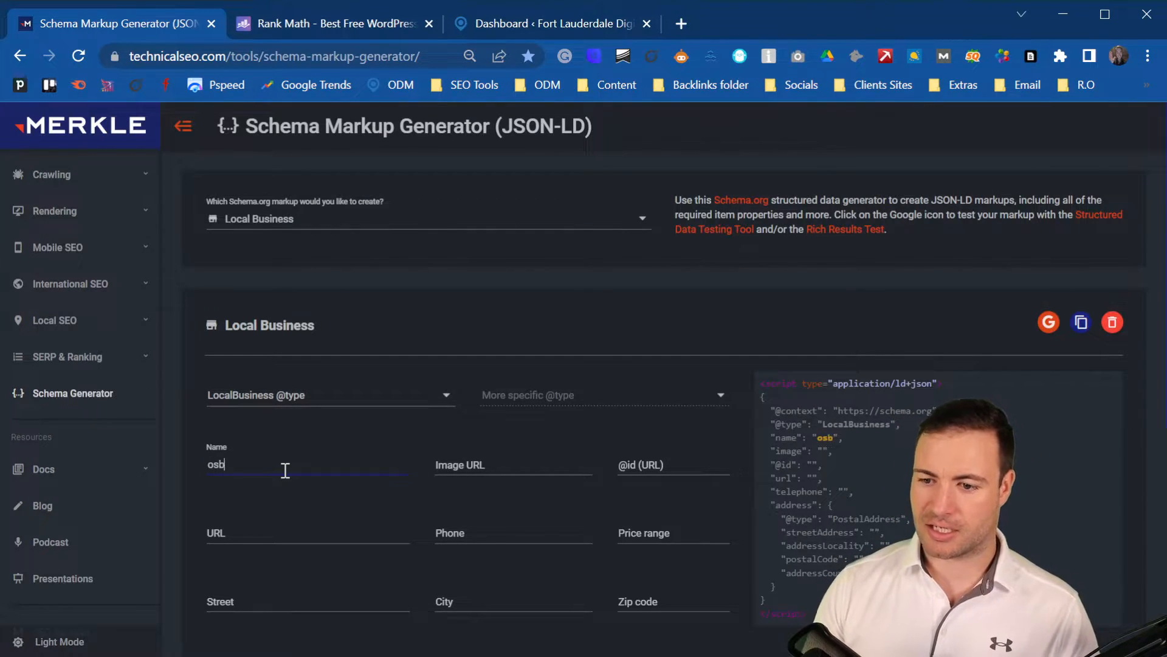
pyautogui.write('orne')
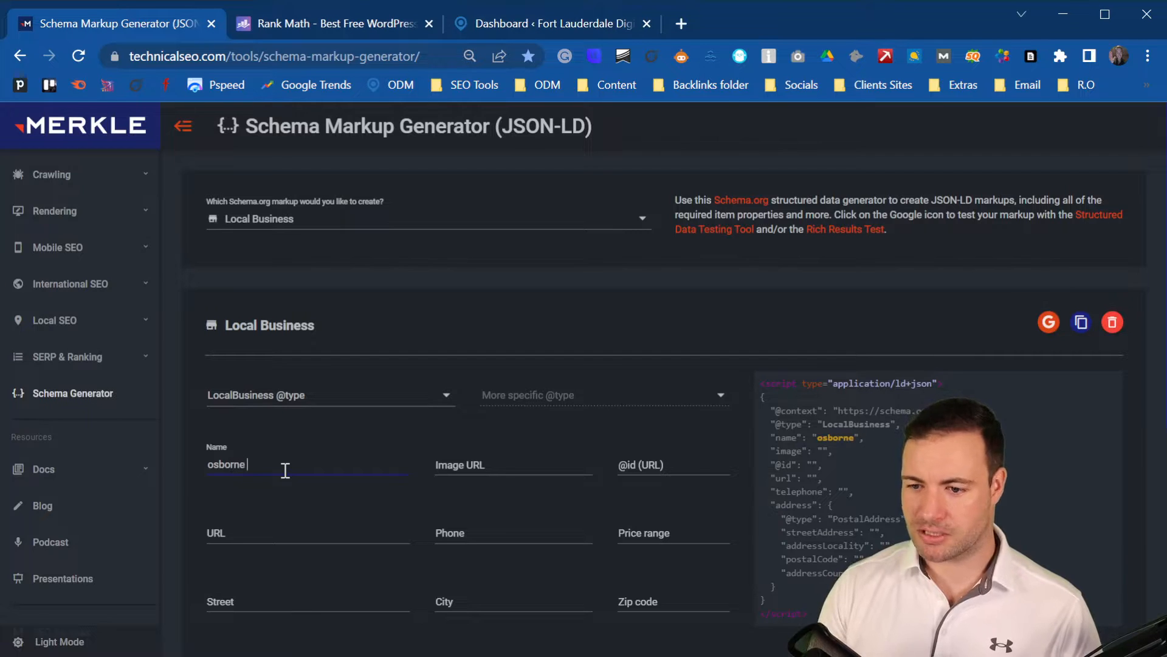
pyautogui.write(' Digital')
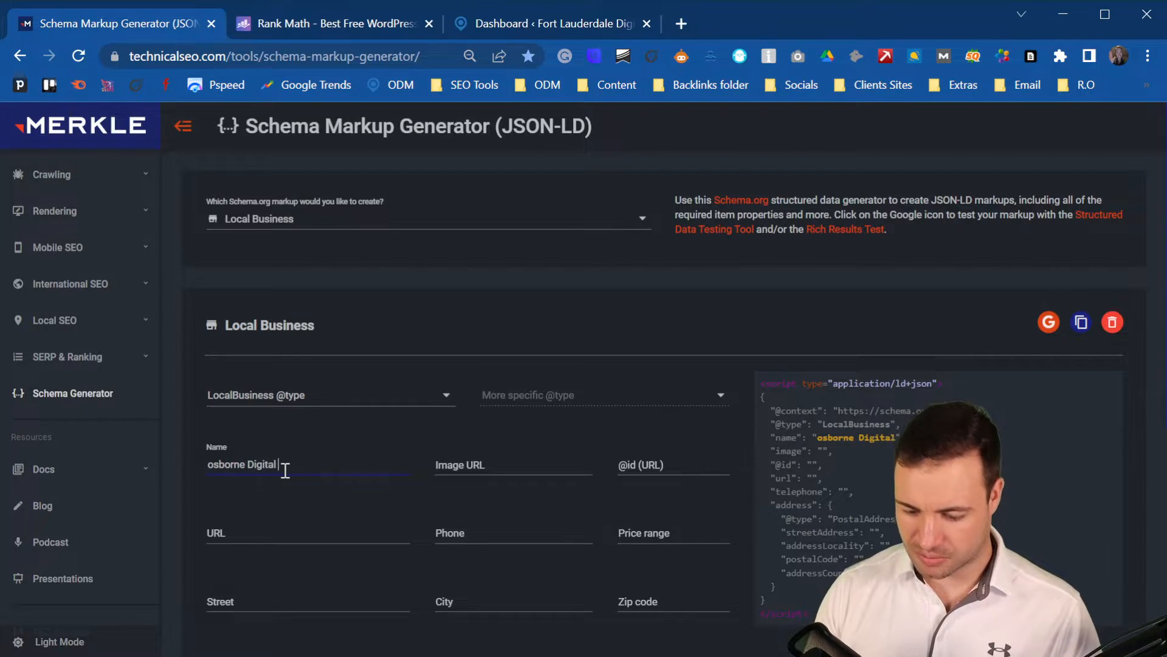
pyautogui.write(' Marketing')
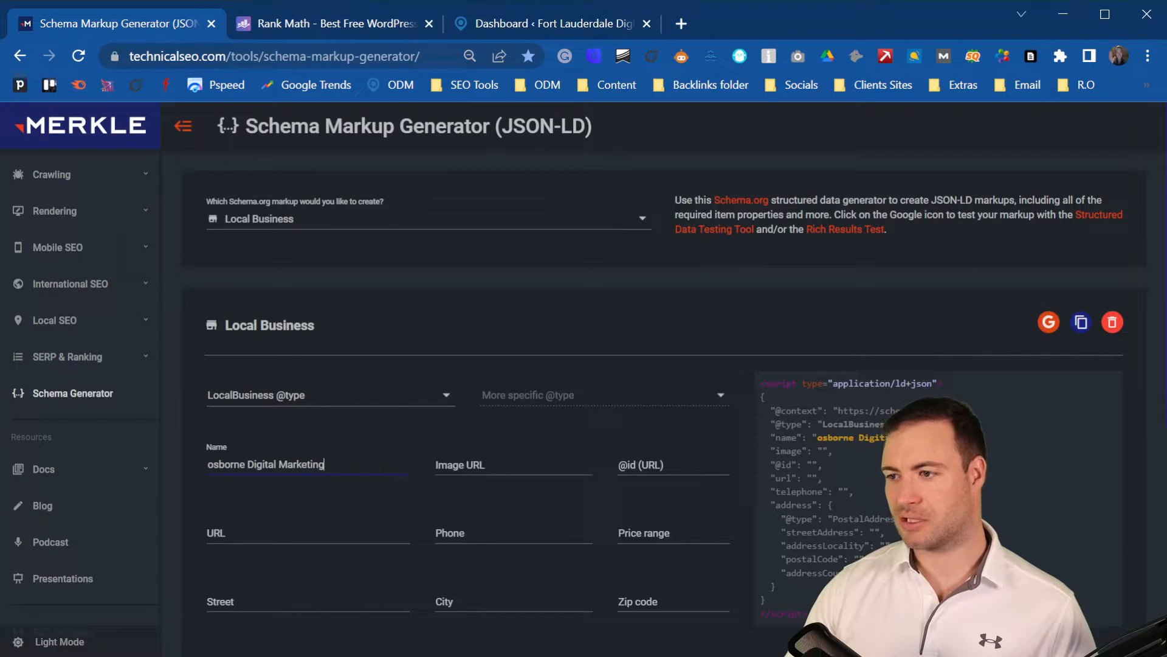
pyautogui.click(216, 465)
pyautogui.press('BackSpace')
pyautogui.write('O')
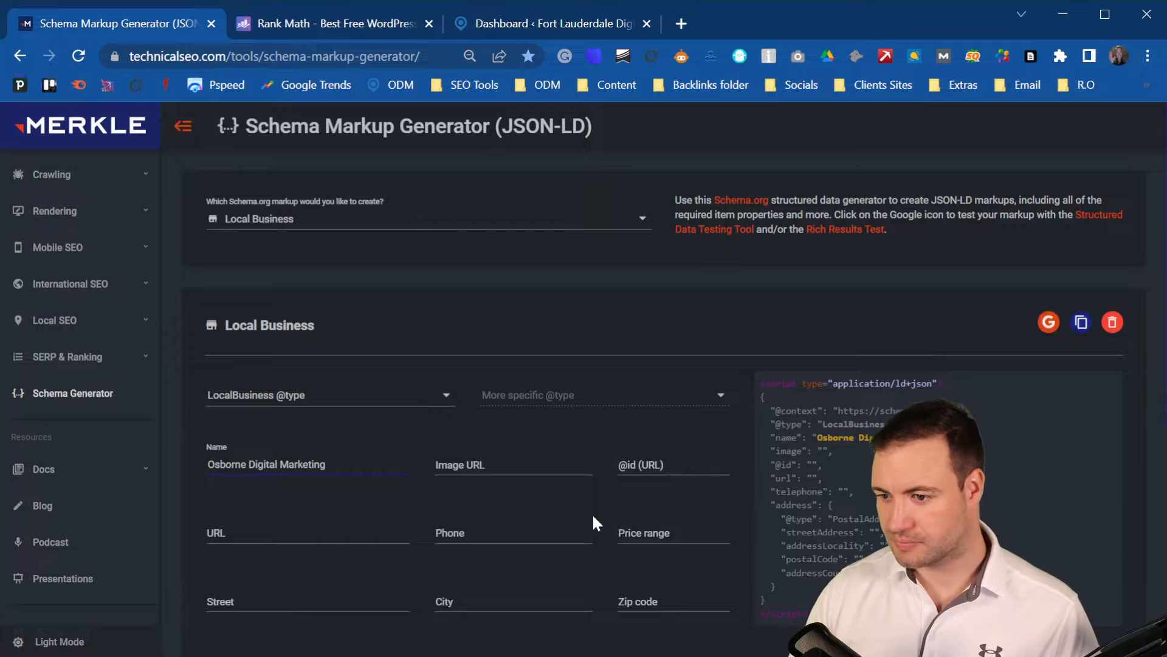
# Open the business website osbornedm.com in a new tab to get the logo for the schema's image URL
pyautogui.click(470, 463)
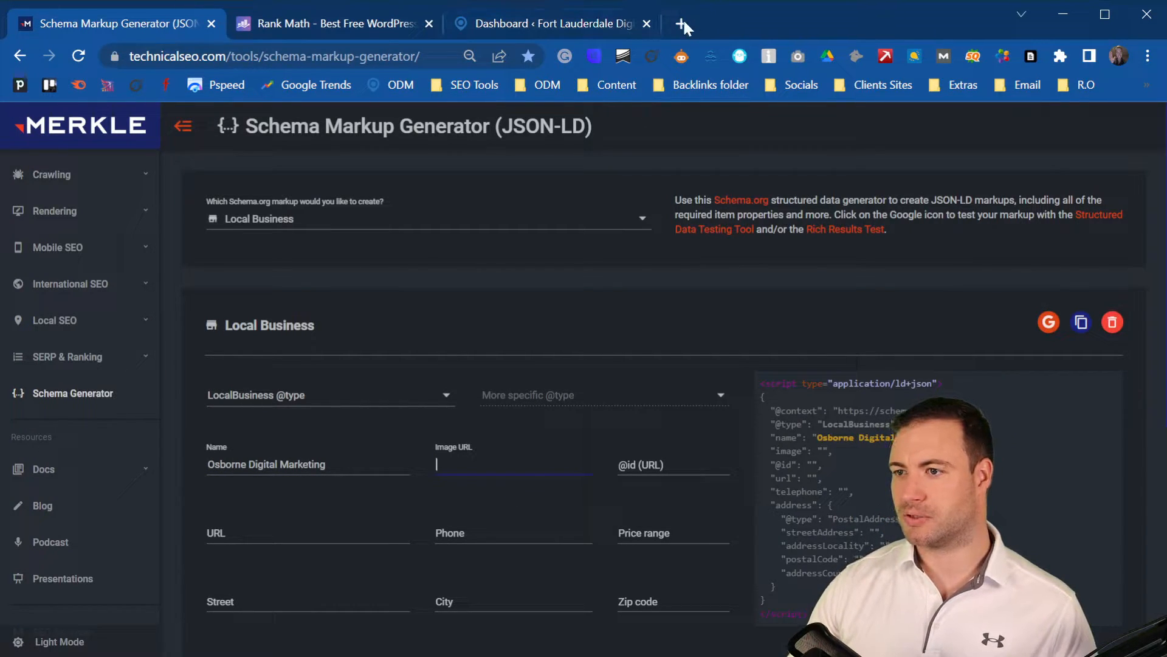
pyautogui.hotkey('ctrl', 't')
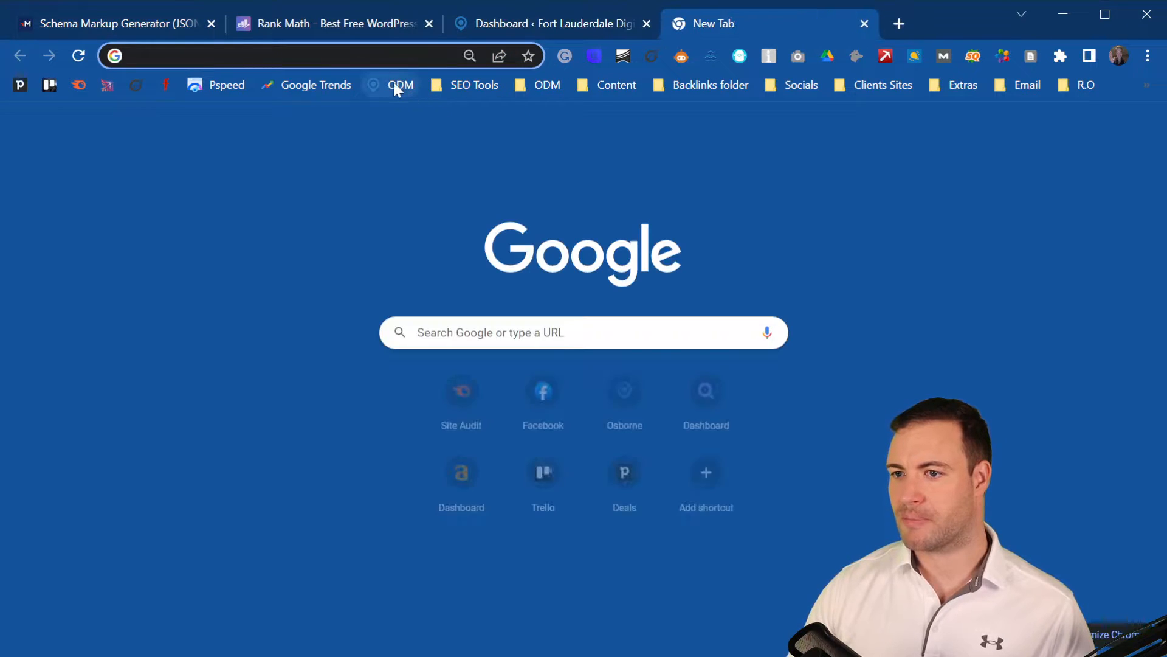
pyautogui.click(396, 85)
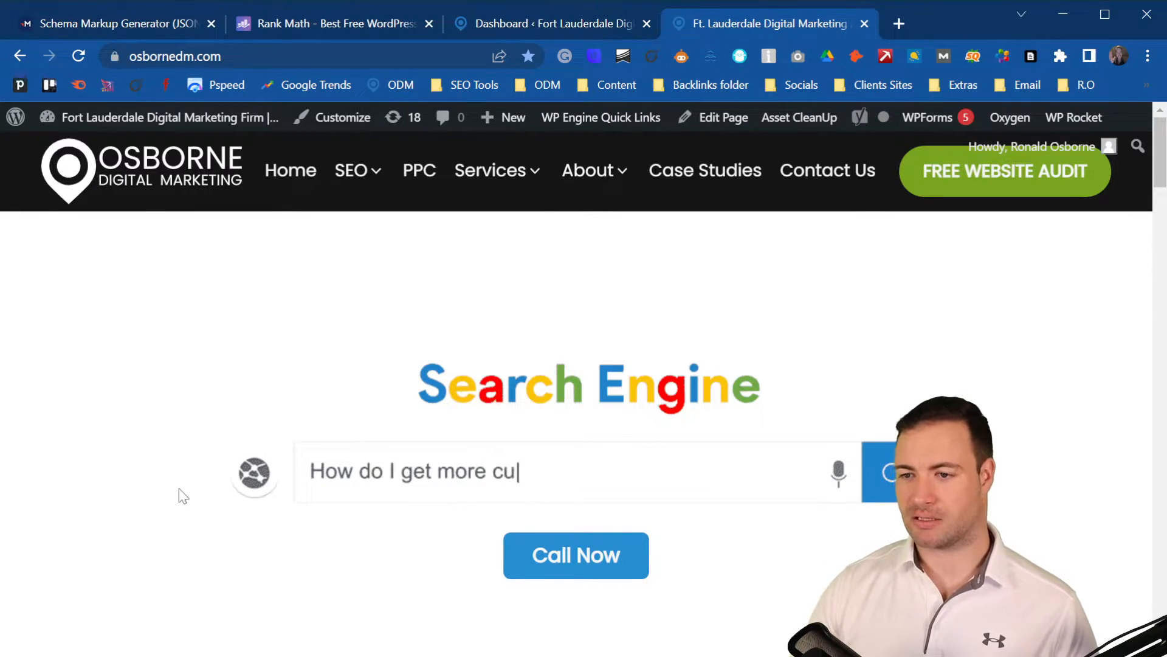
# Inspect the website's header logo in the developer tools to locate the image address in its img element
pyautogui.hotkey('ctrl', 'shift', 'i')
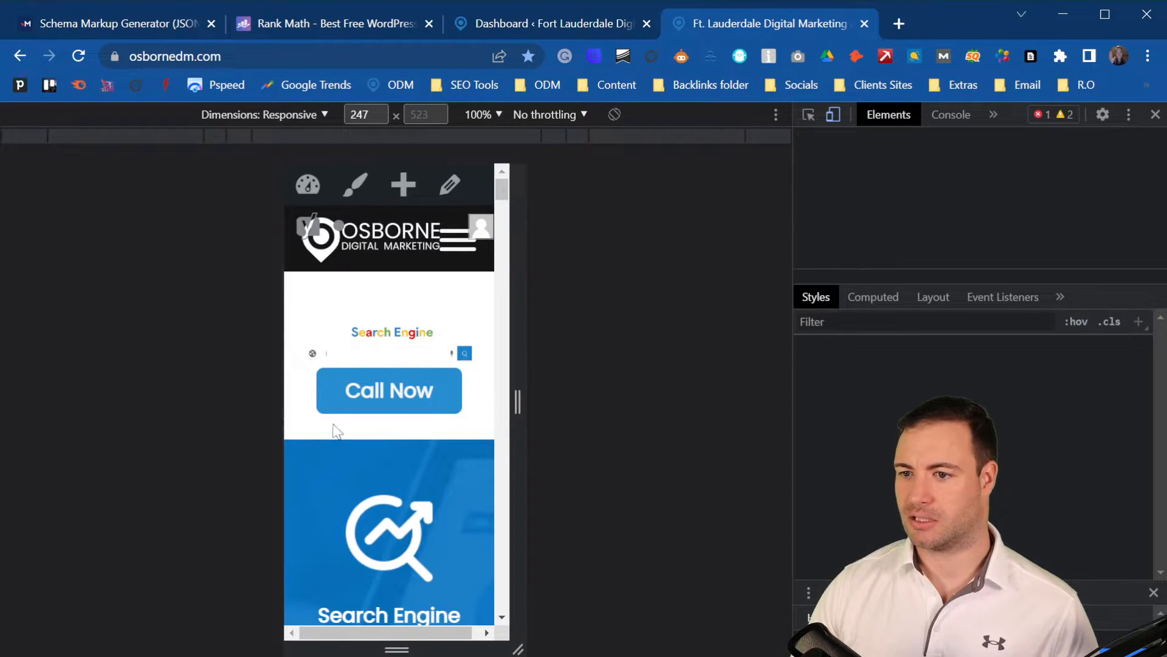
pyautogui.click(302, 215)
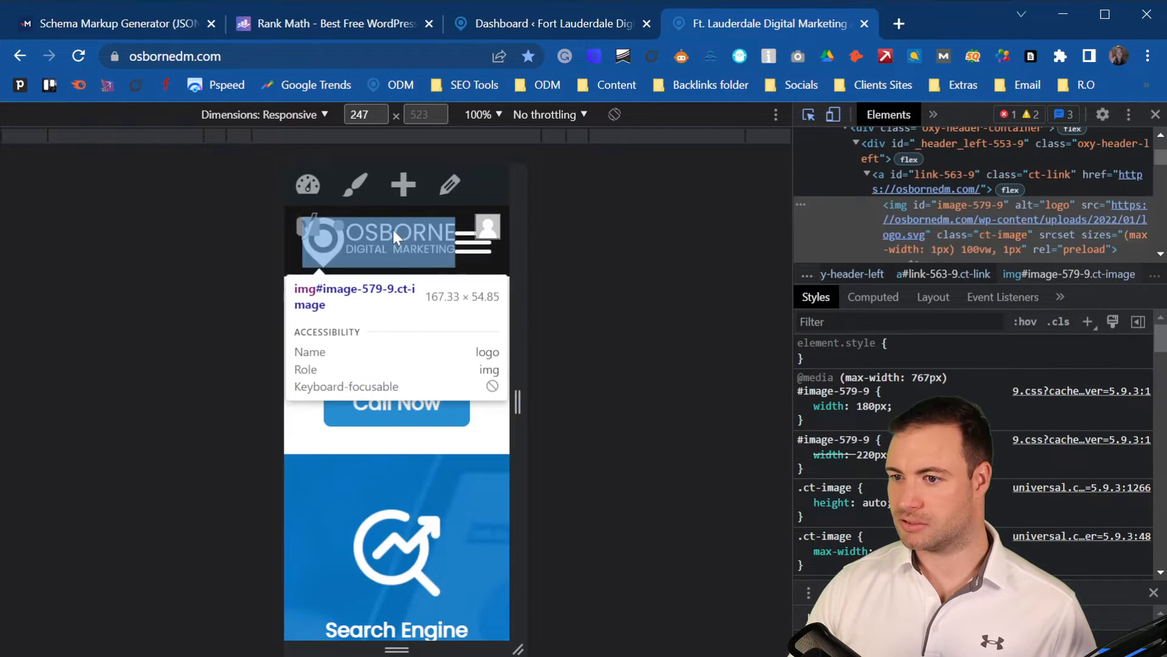
pyautogui.click(393, 227)
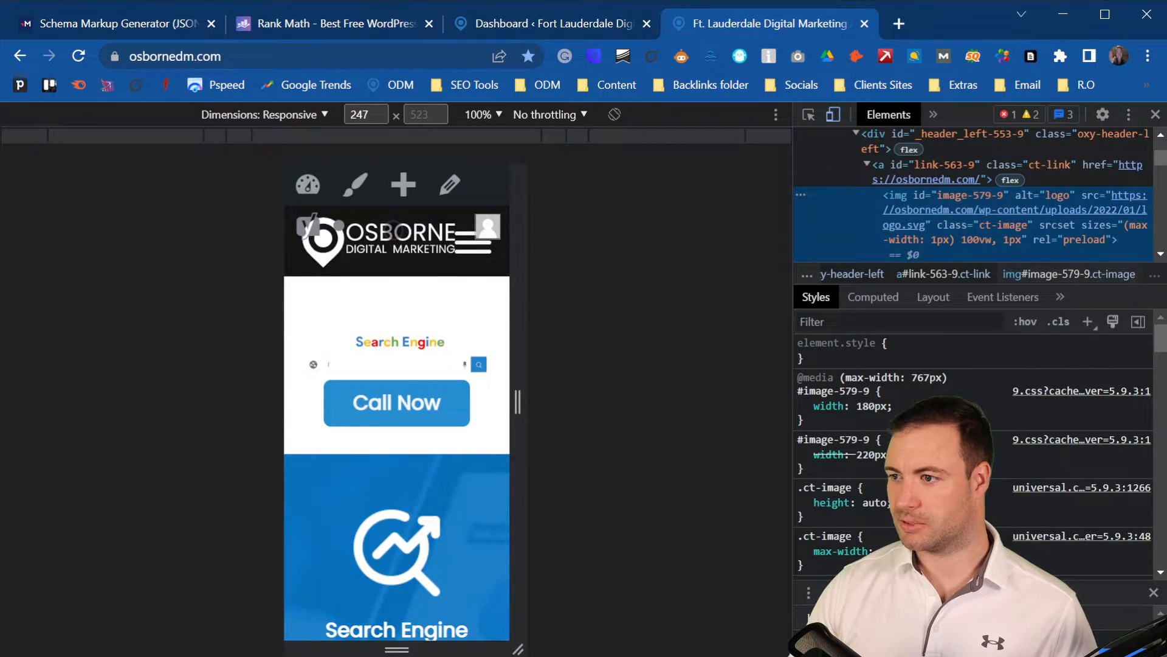
pyautogui.click(809, 113)
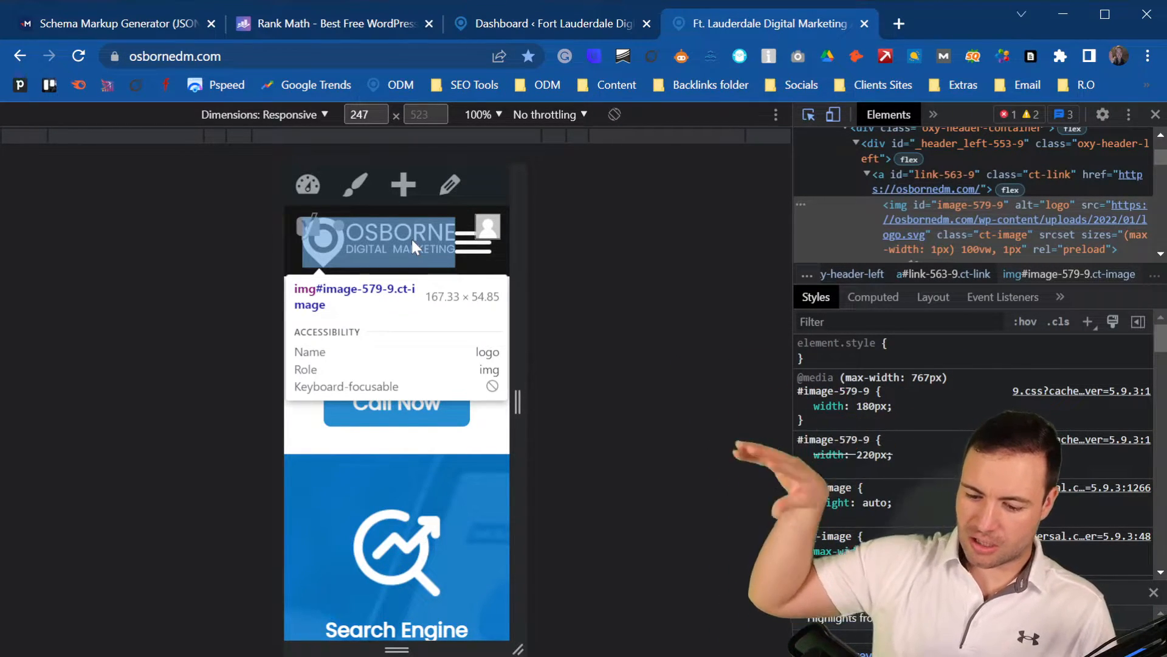
pyautogui.scroll(-7, 964, 224)
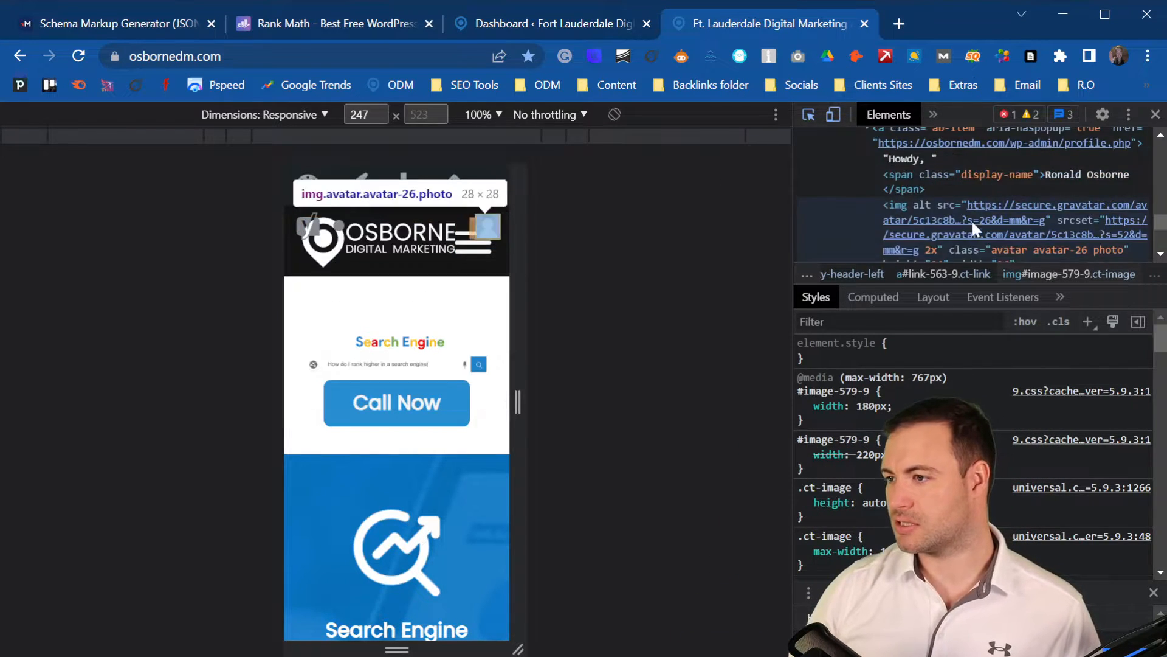
pyautogui.click(359, 242)
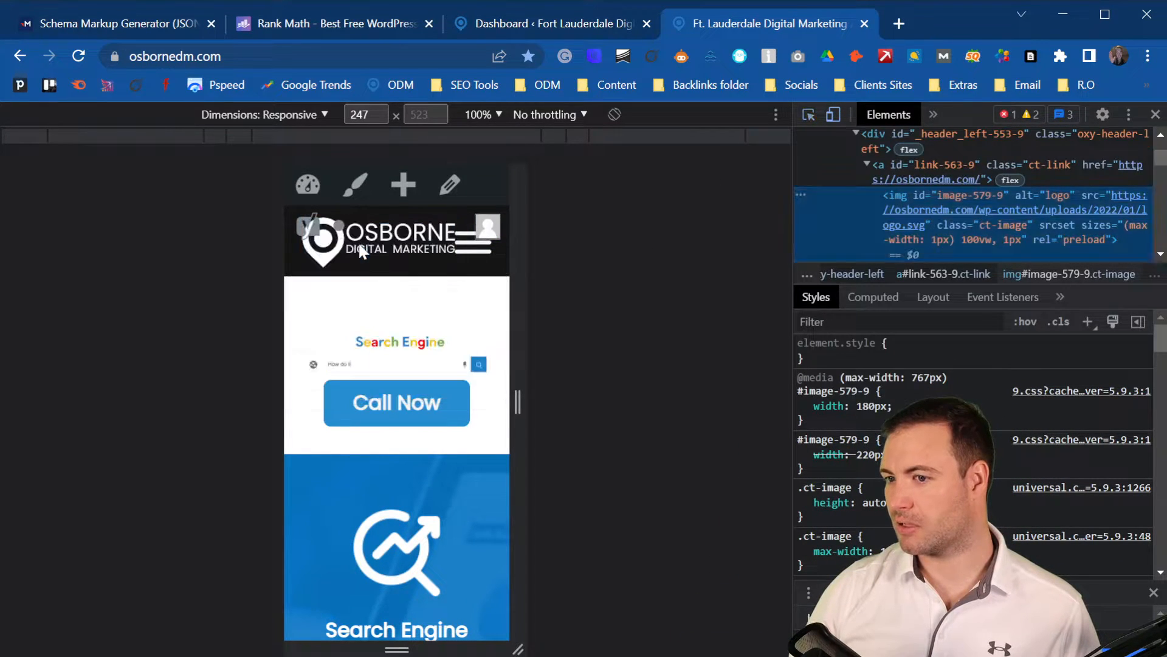
pyautogui.moveTo(1045, 213)
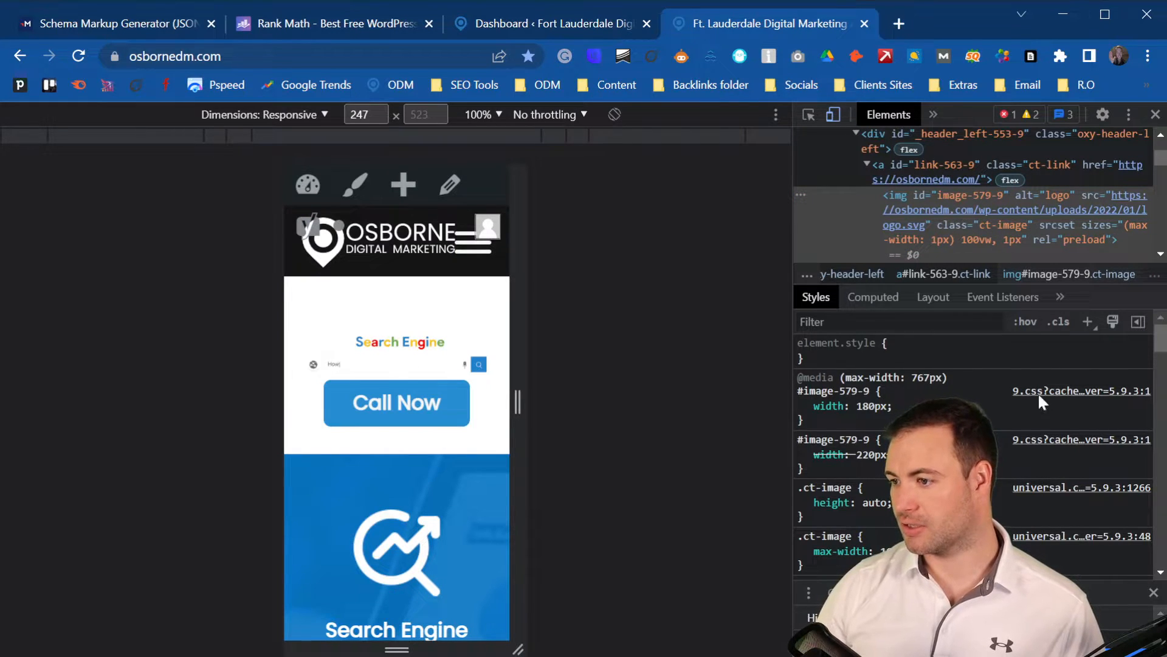
# Return to the schema generator and paste the copied logo.svg address as the business's image URL
pyautogui.click(519, 15)
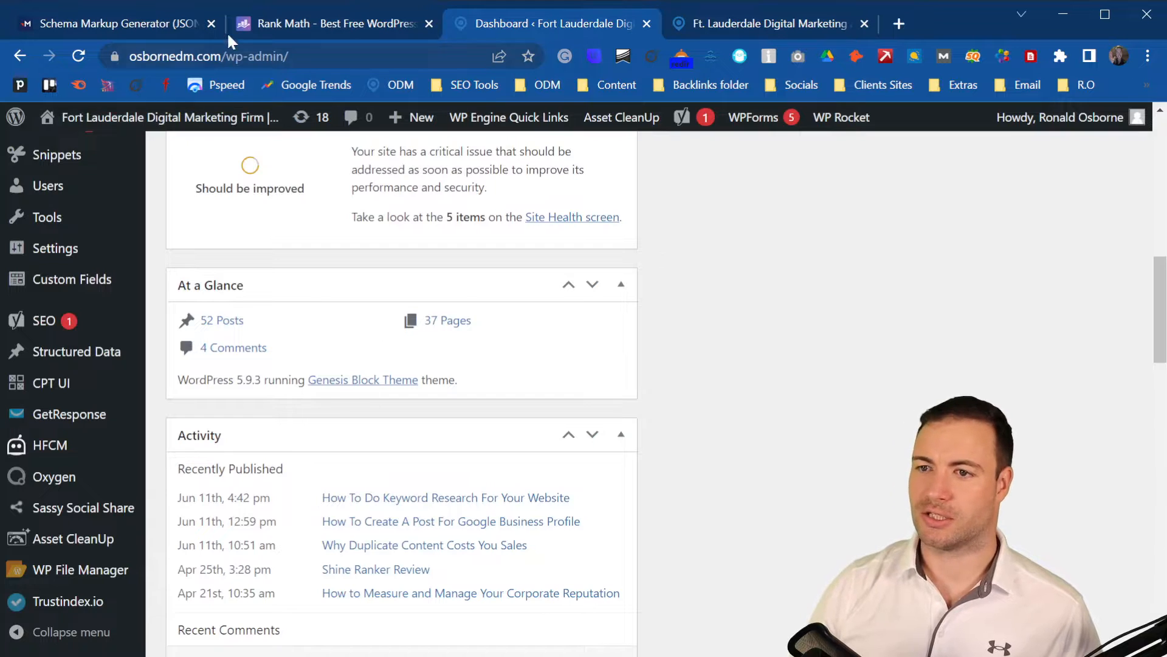
pyautogui.click(140, 25)
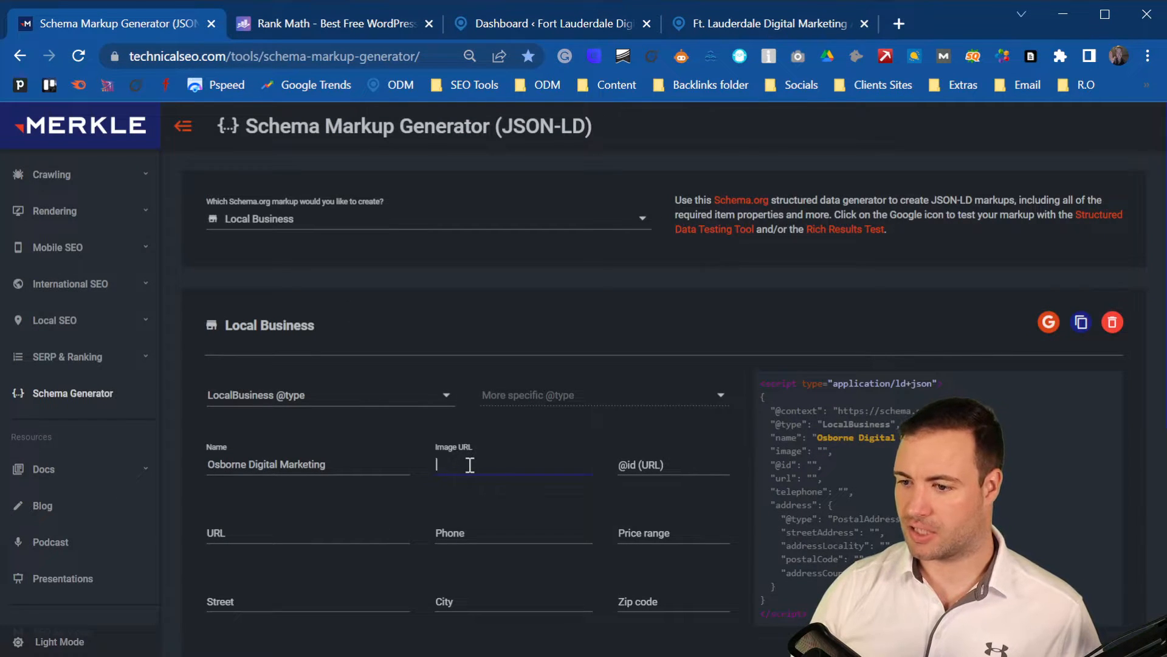
pyautogui.hotkey('ctrl', 'v')
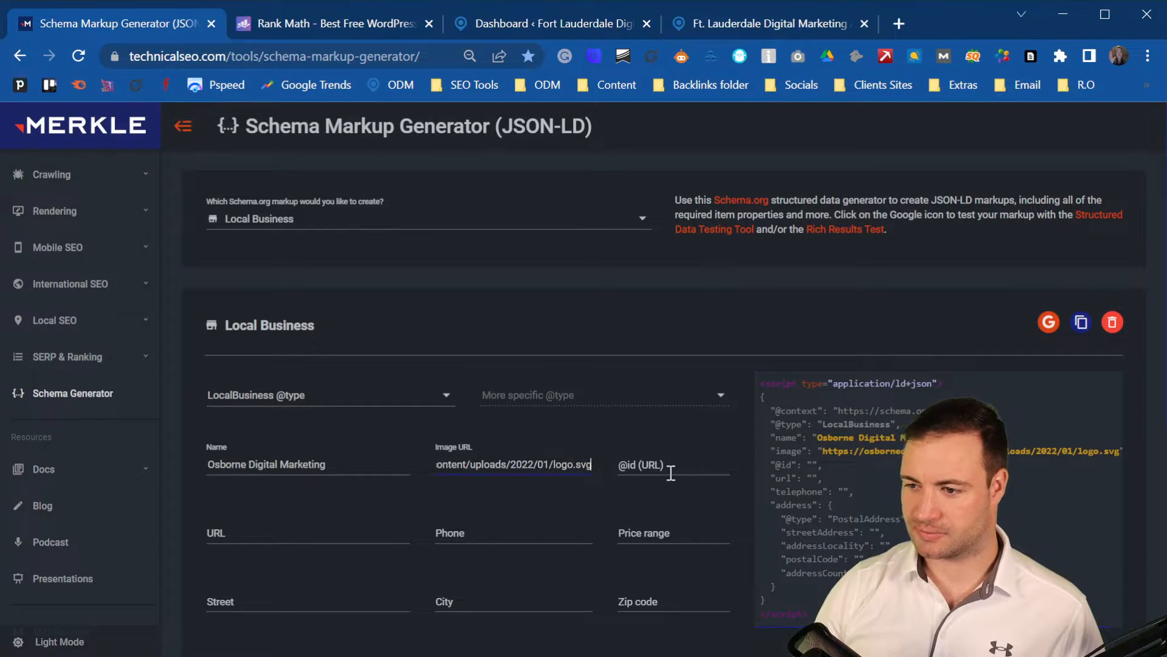
pyautogui.scroll(-3, 585, 435)
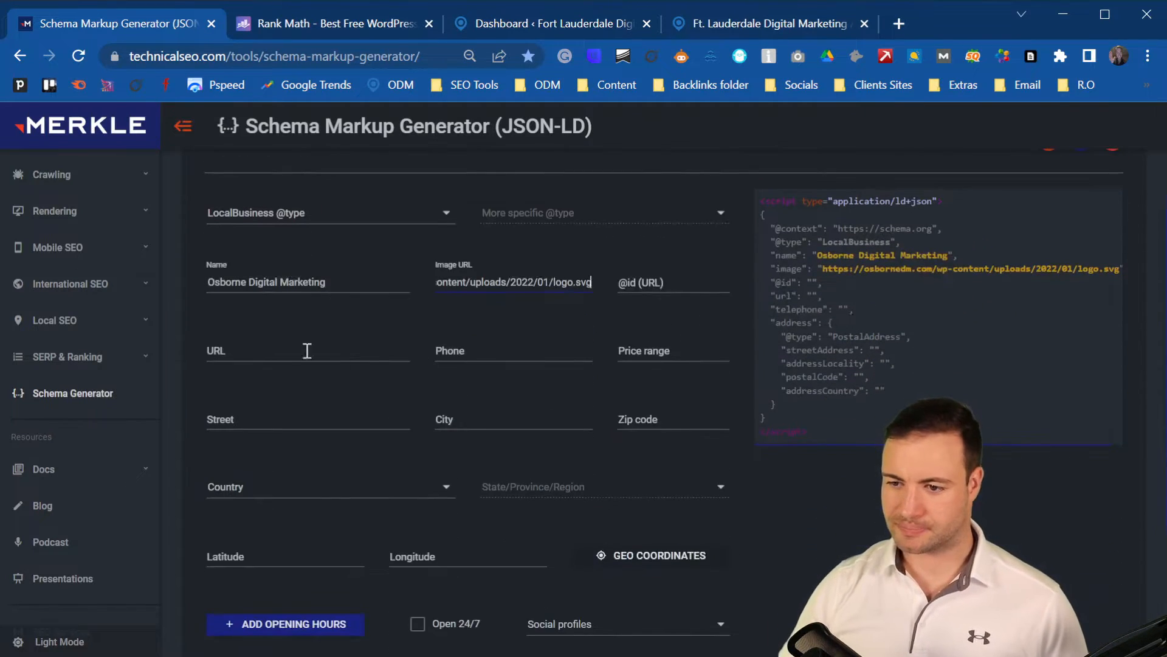
pyautogui.click(281, 347)
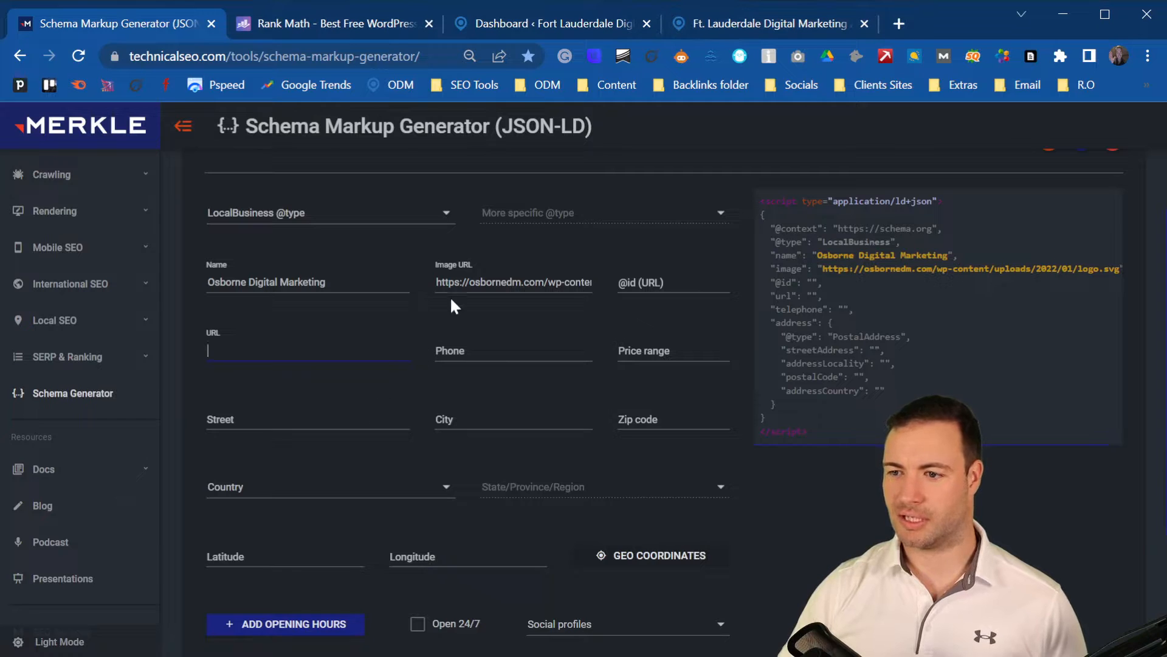
pyautogui.moveTo(439, 286); pyautogui.dragTo(553, 285)
pyautogui.hotkey('ctrl', 'c')
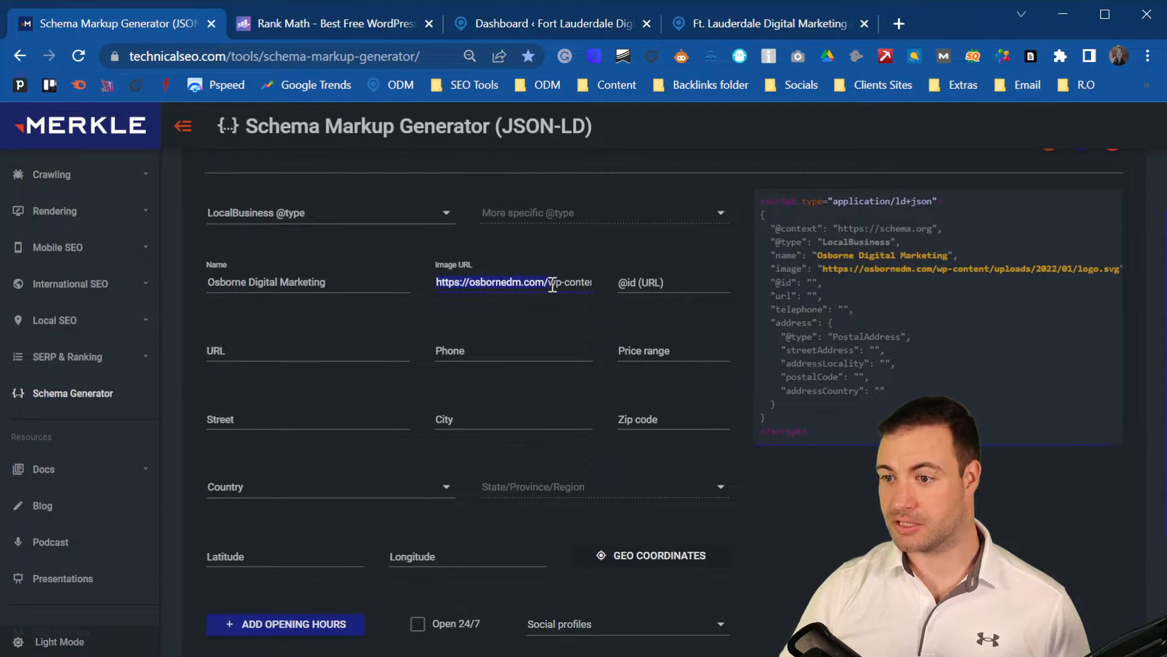
pyautogui.click(247, 344)
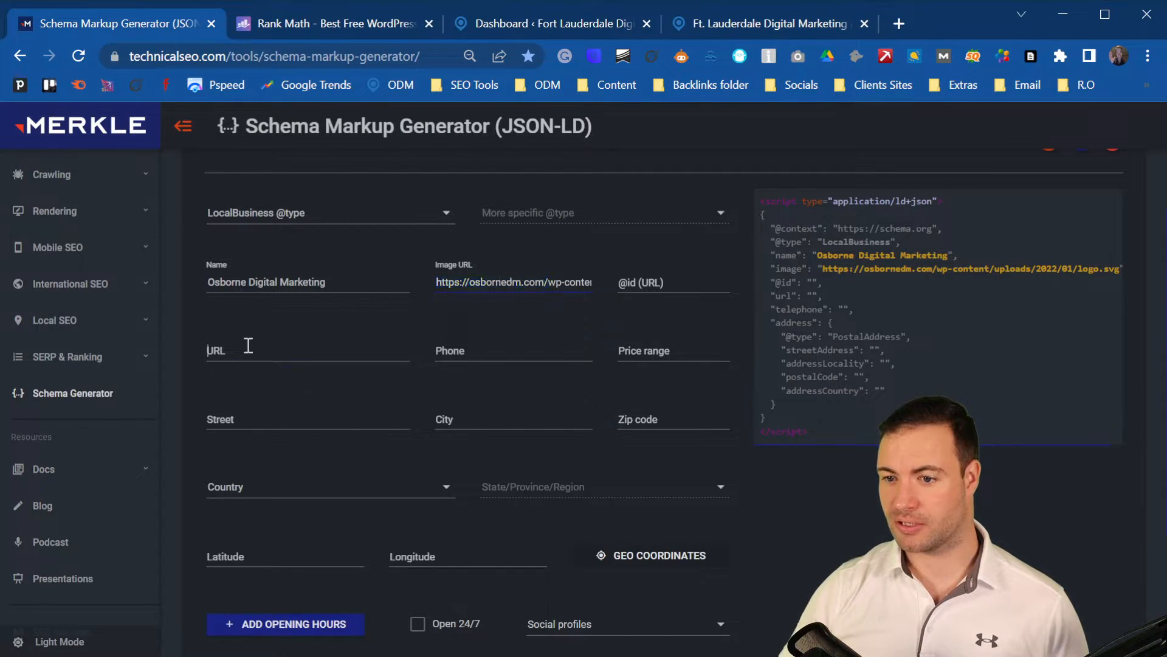
pyautogui.hotkey('ctrl', 'v')
# Fill in the business's phone number, street address, city and zip code from the browser's saved autofill details
pyautogui.click(466, 349)
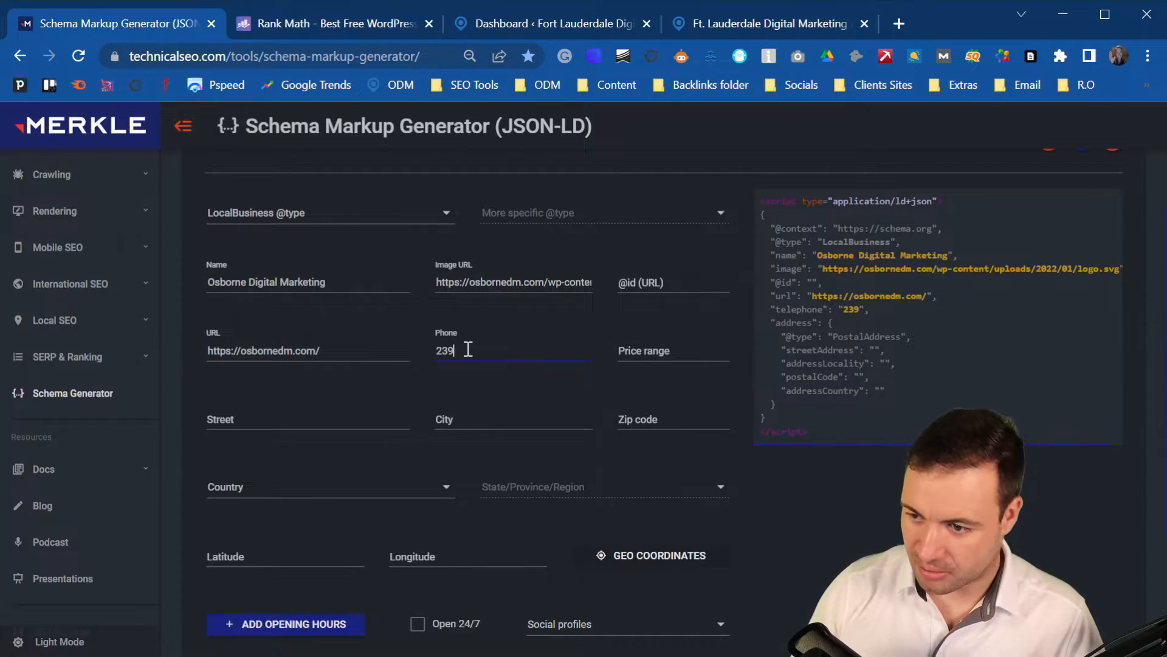
pyautogui.write('239')
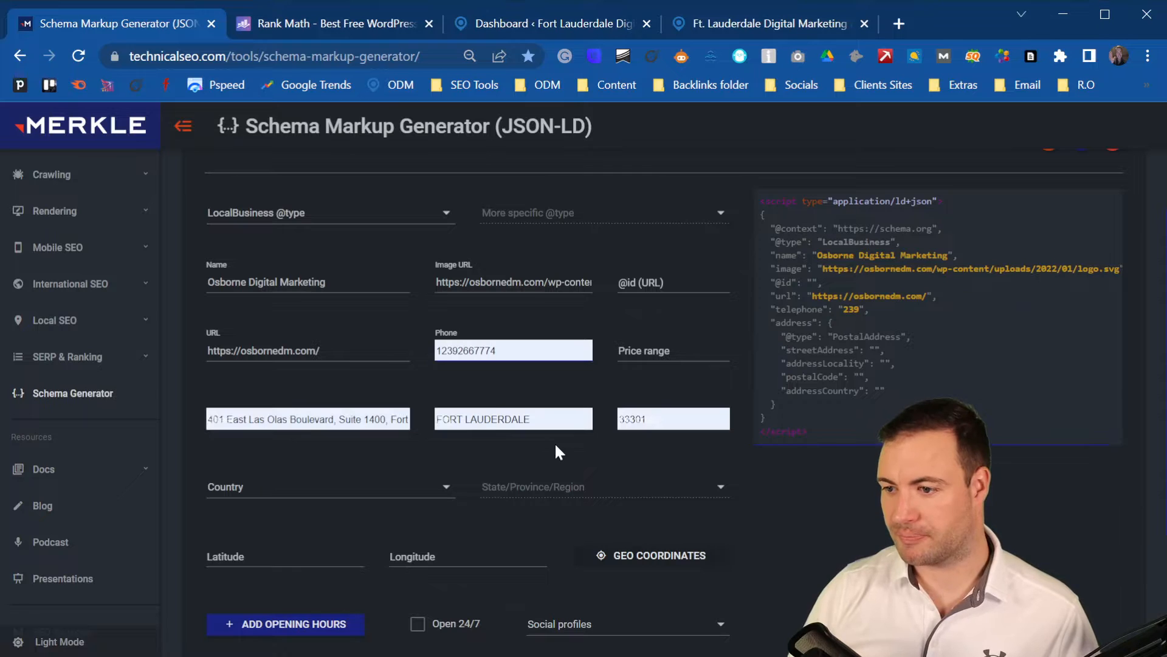
pyautogui.click(555, 443)
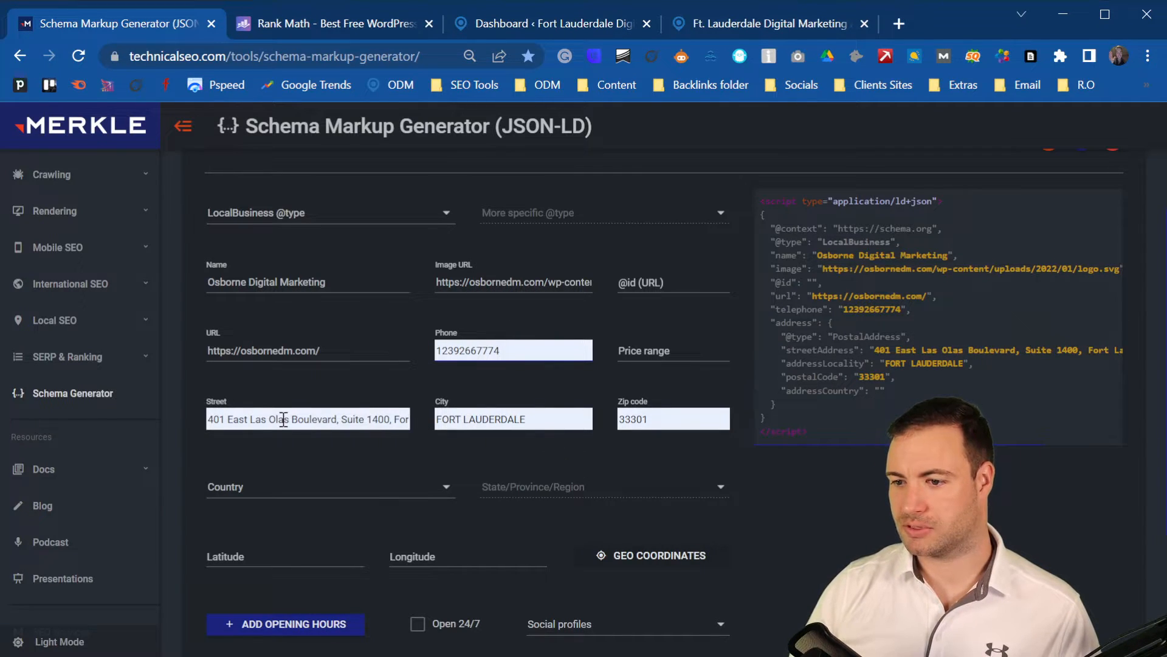
pyautogui.moveTo(221, 416); pyautogui.dragTo(327, 422)
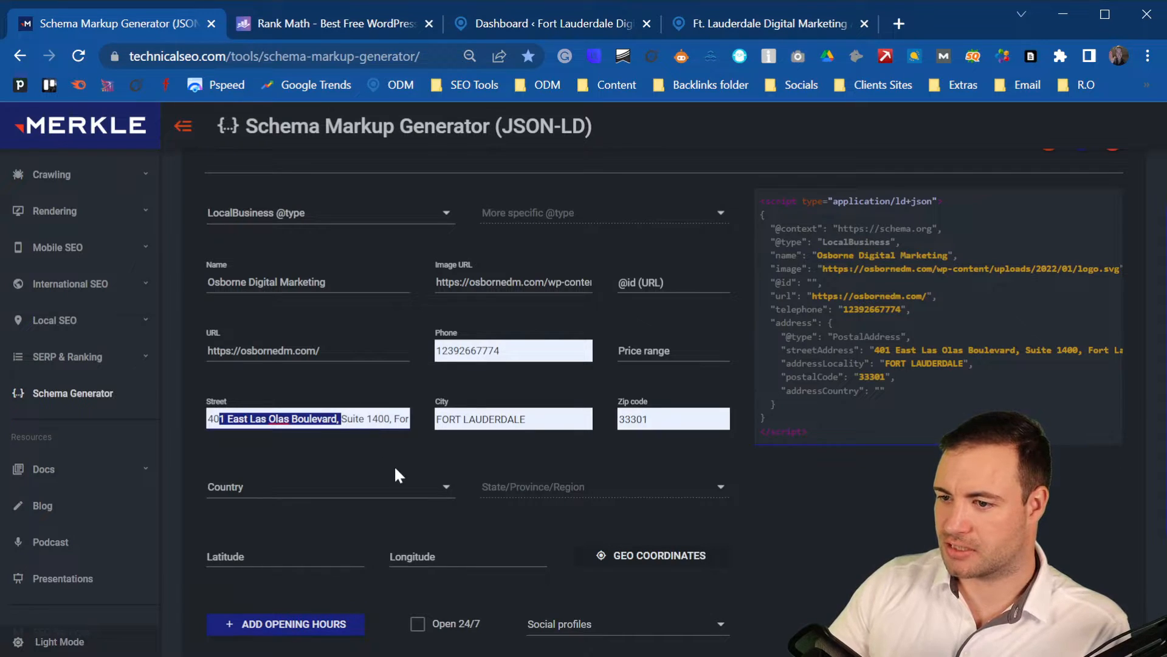
pyautogui.click(514, 419)
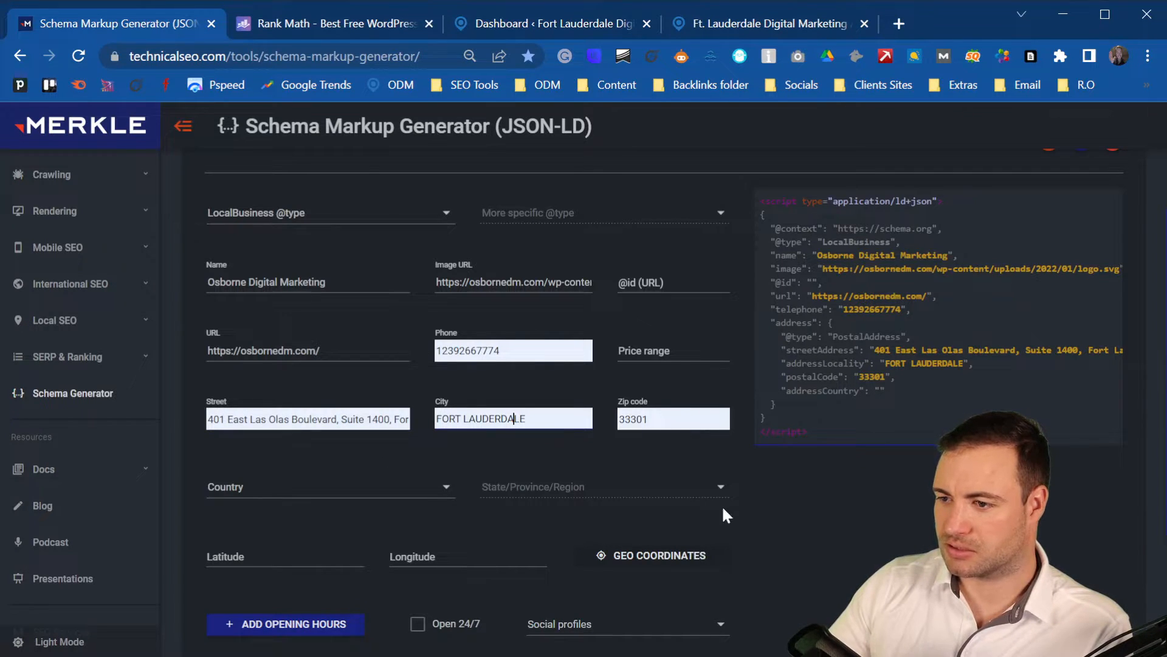
# Set the business's country to United States and its state to Florida
pyautogui.click(383, 484)
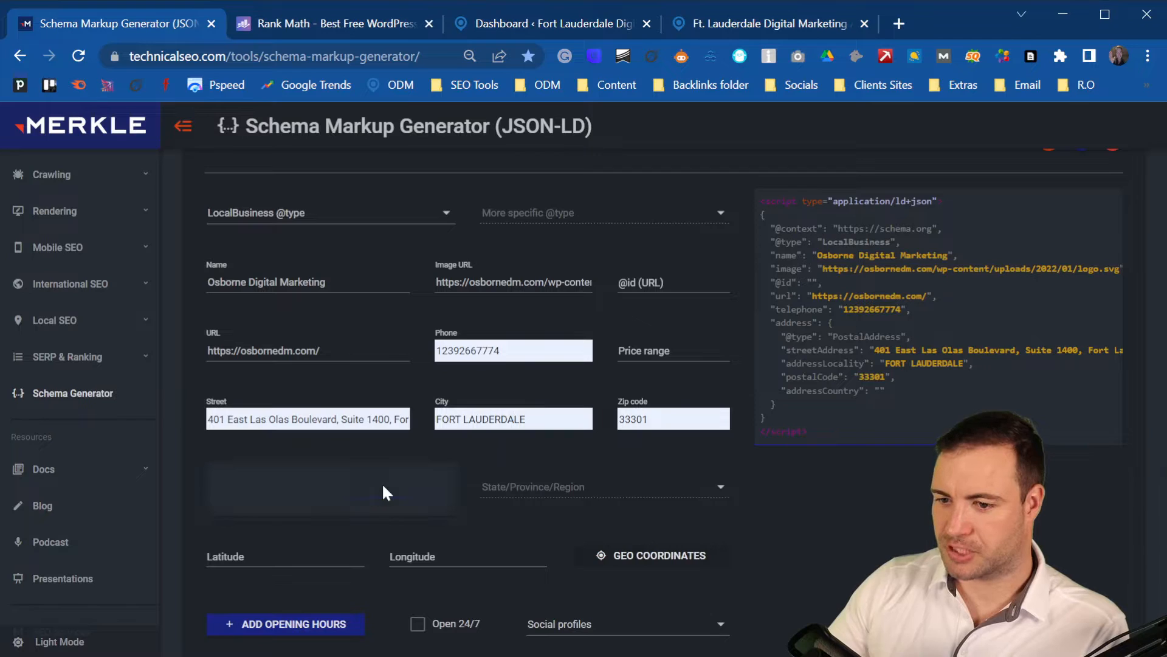
pyautogui.click(365, 496)
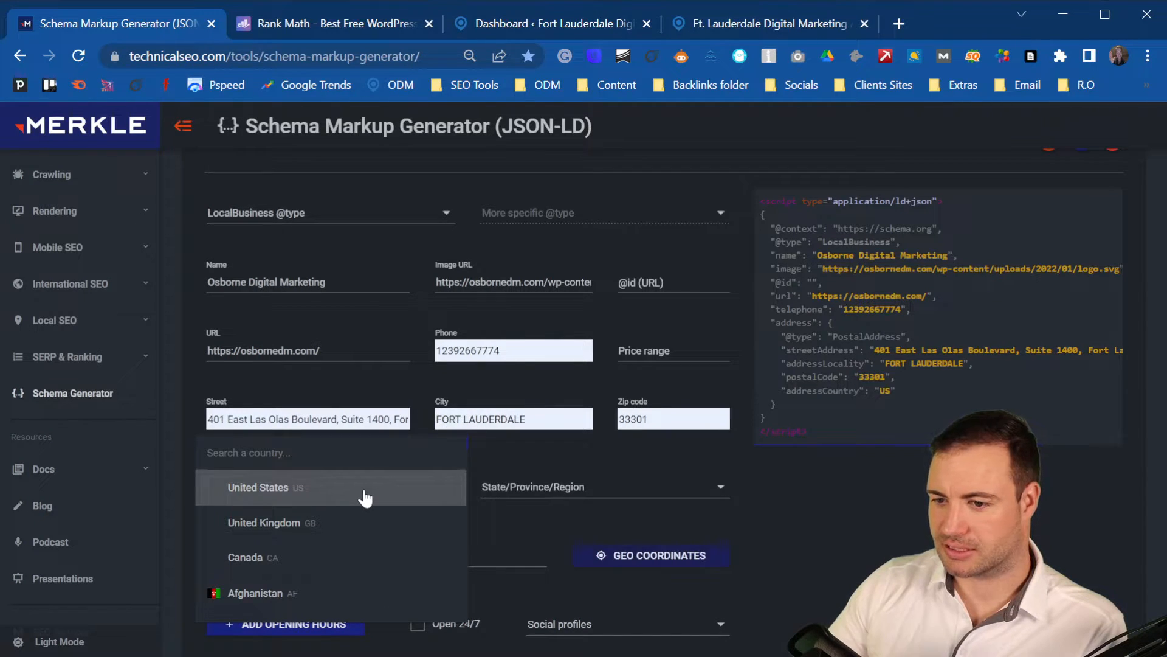
pyautogui.click(584, 488)
pyautogui.scroll(-6, 606, 529)
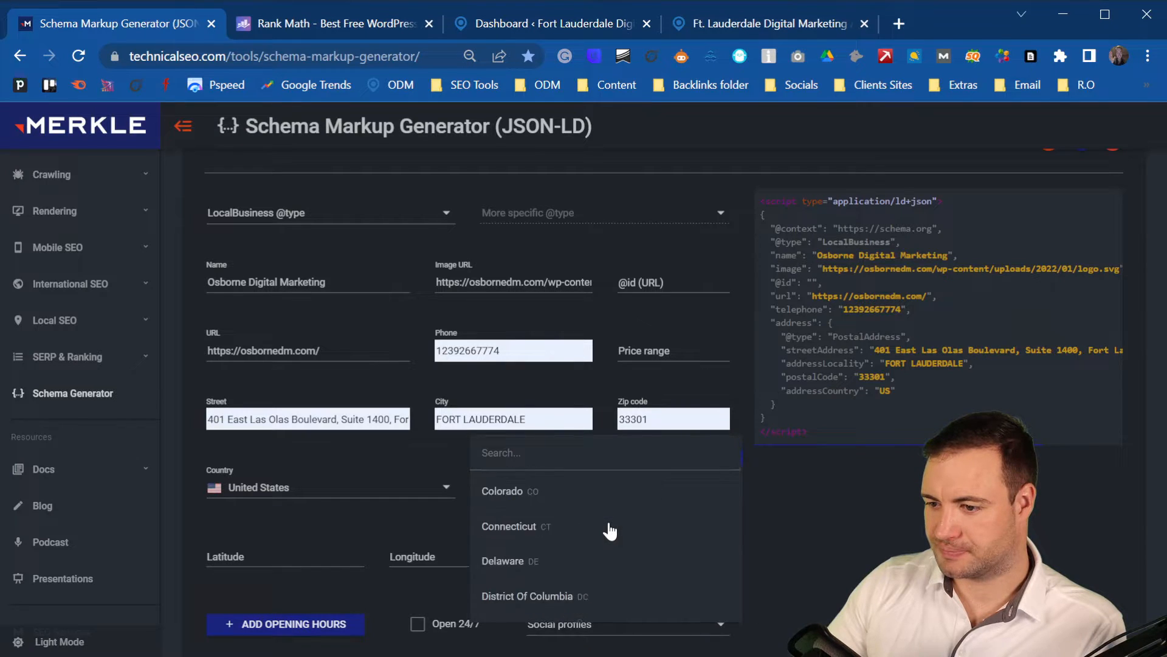
pyautogui.click(527, 514)
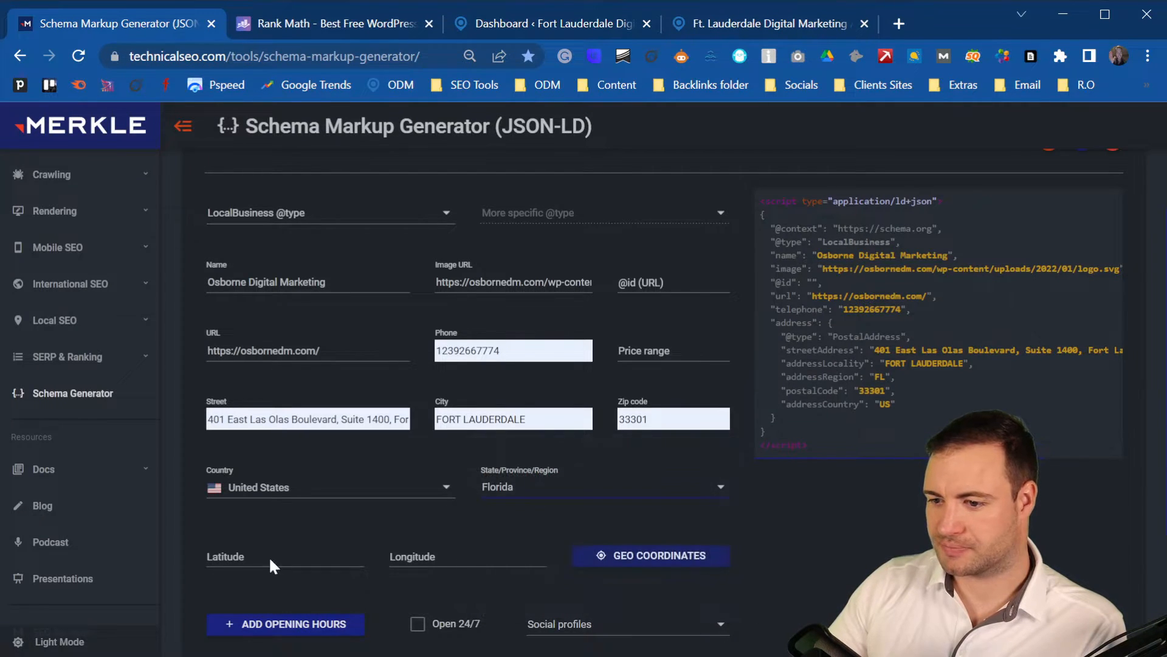
# Add an opening hours entry covering Monday, Tuesday, Wednesday, Thursday and Friday
pyautogui.scroll(-2, 425, 560)
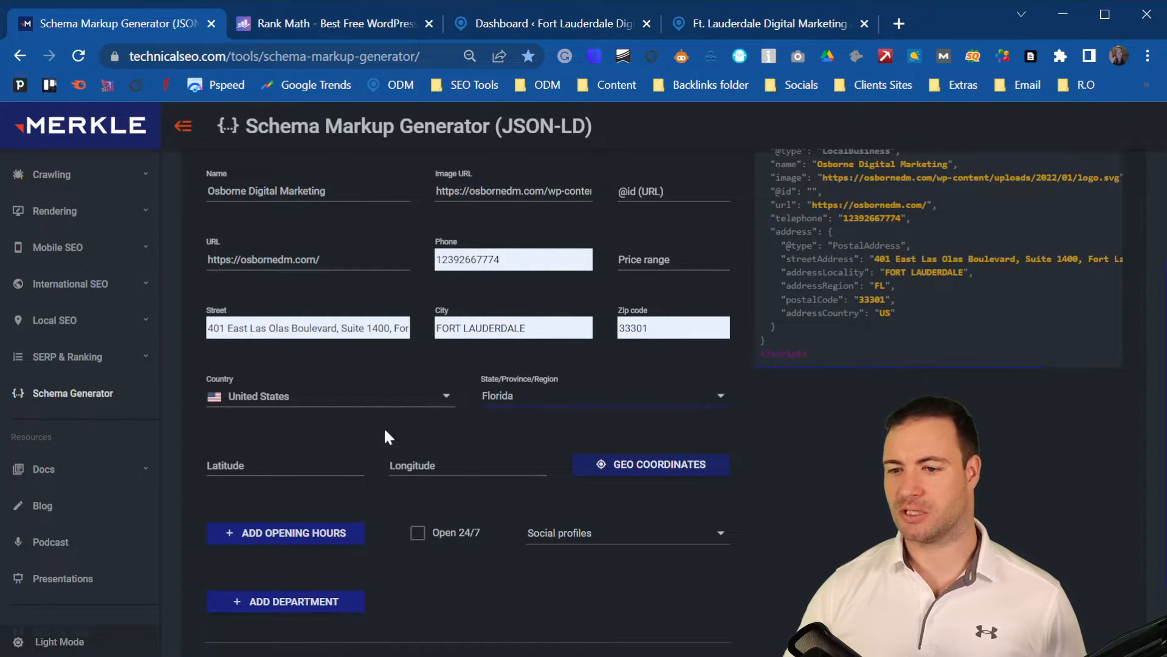
pyautogui.scroll(-2, 365, 483)
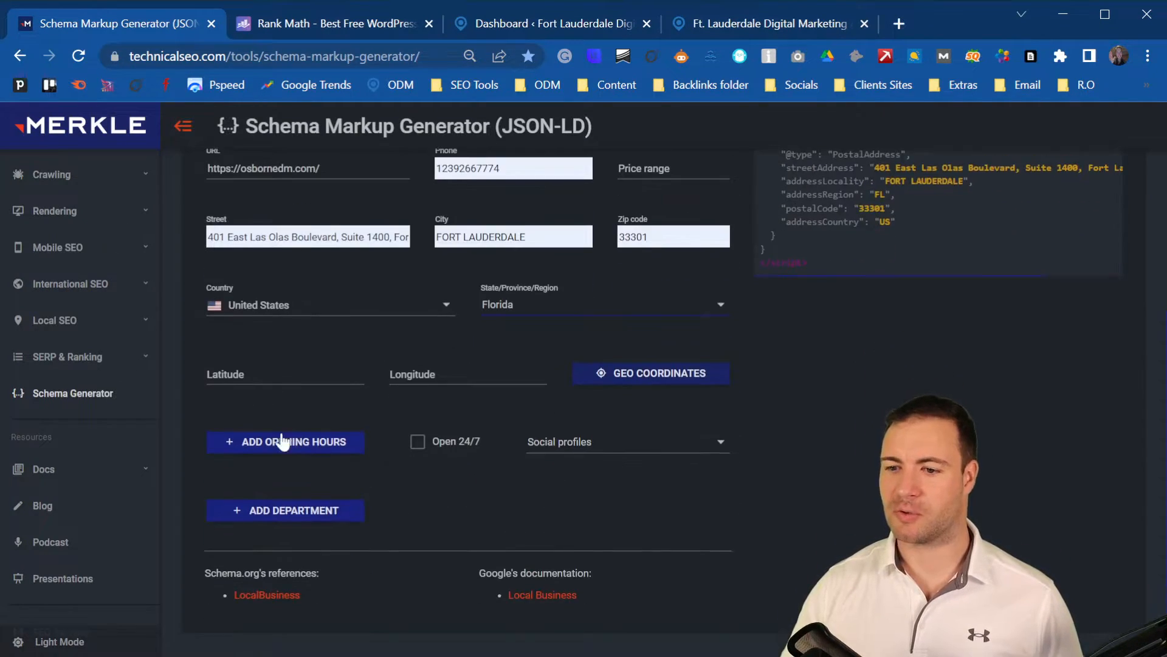
pyautogui.click(240, 443)
pyautogui.click(320, 512)
pyautogui.click(194, 484)
pyautogui.click(194, 517)
pyautogui.click(194, 554)
pyautogui.click(195, 587)
pyautogui.click(196, 622)
pyautogui.click(447, 516)
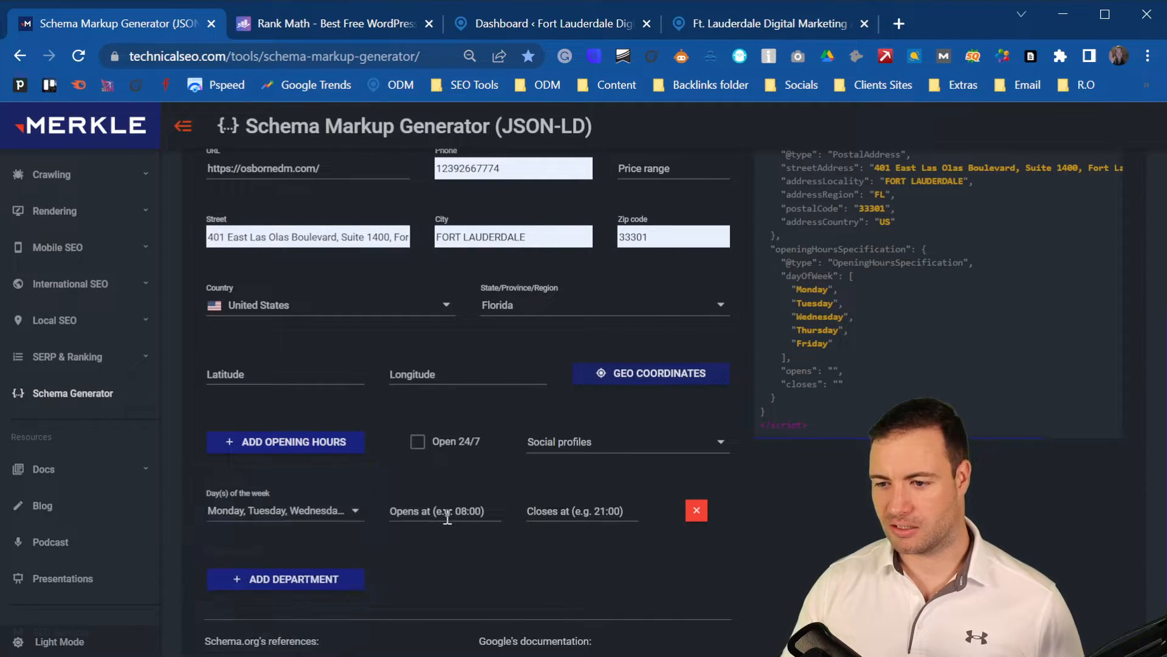
# Set the weekday opening time to 09:00 and the closing time to 17:00
pyautogui.click(450, 514)
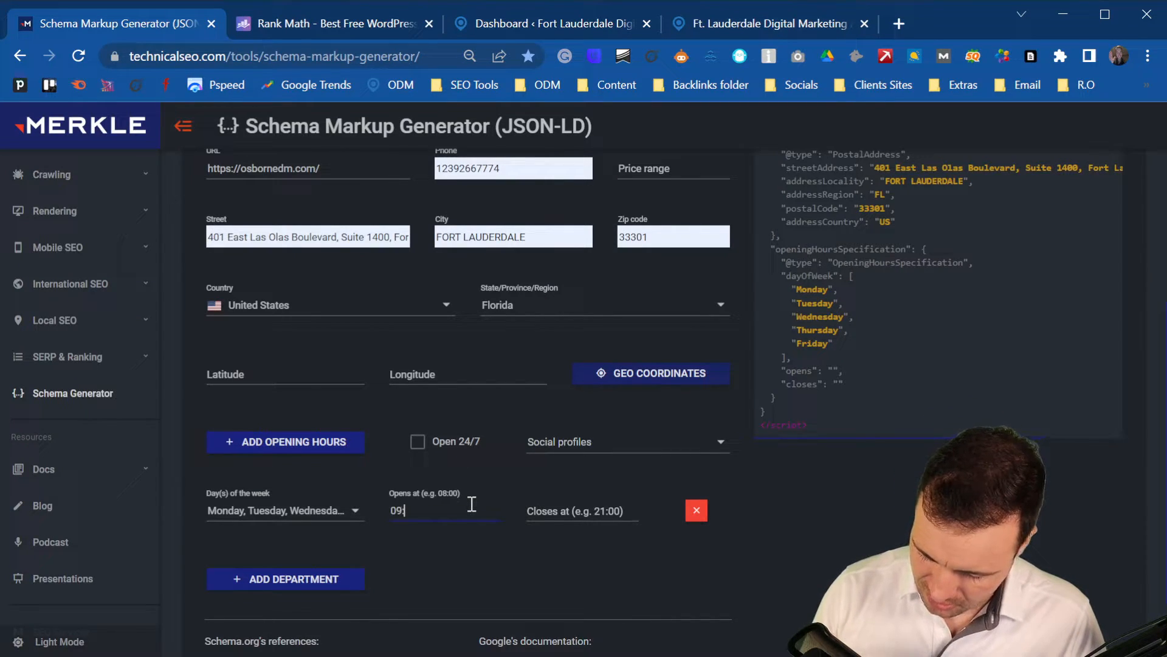
pyautogui.write(':00')
pyautogui.click(589, 507)
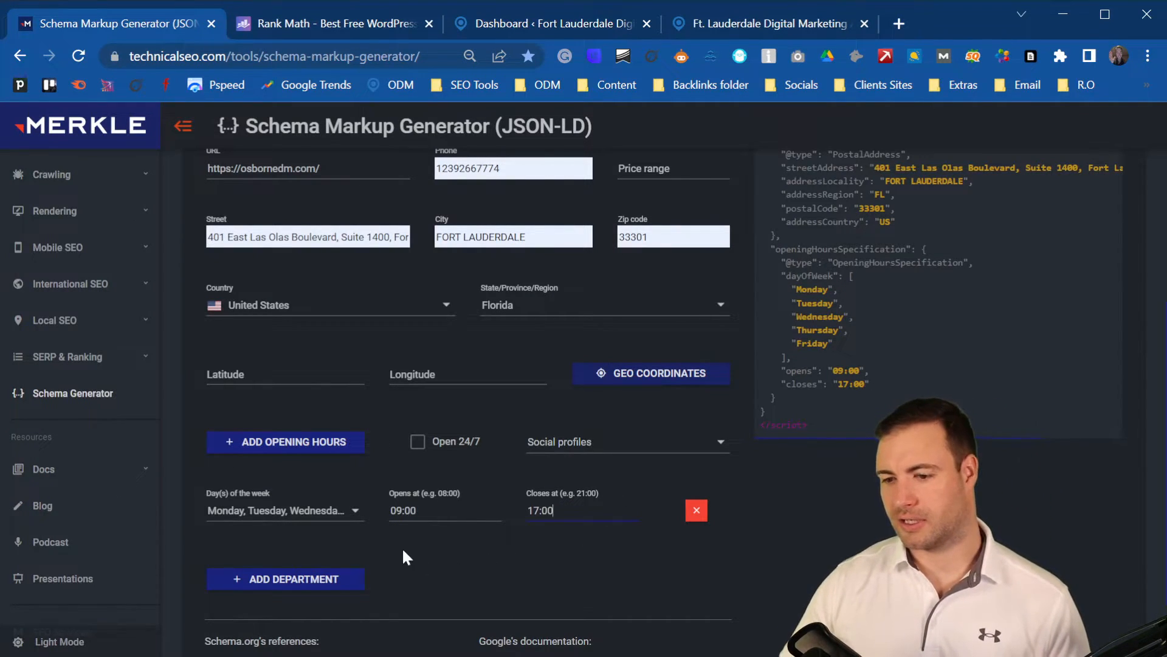
# Add Facebook to the business's social profiles
pyautogui.scroll(-2, 403, 554)
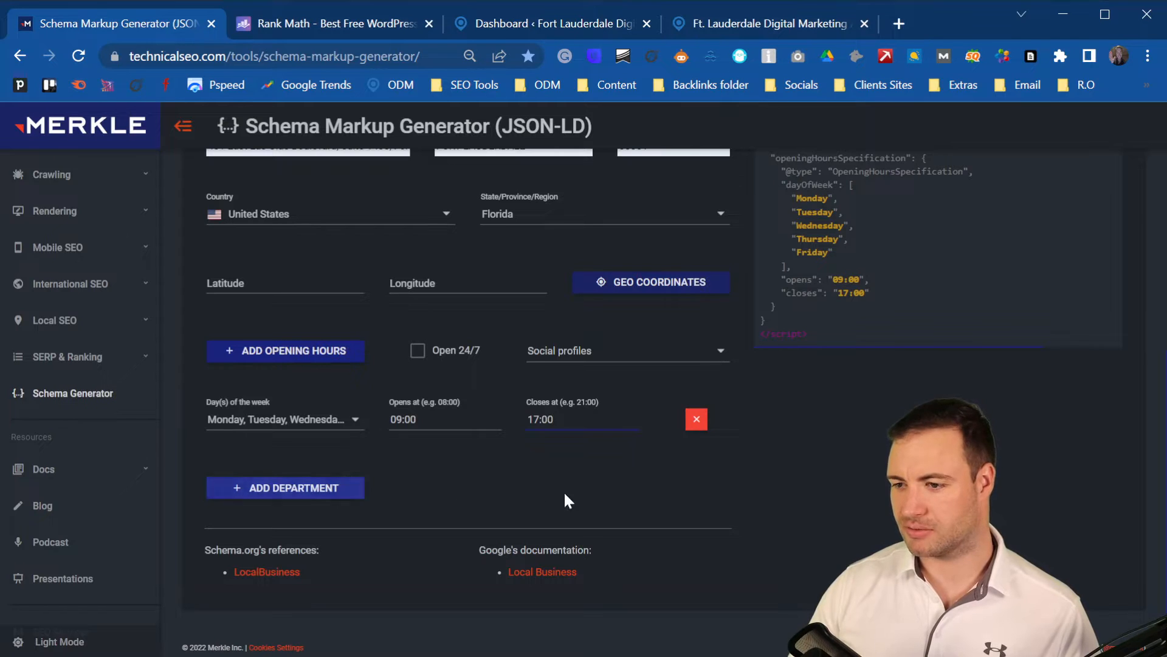
pyautogui.click(576, 479)
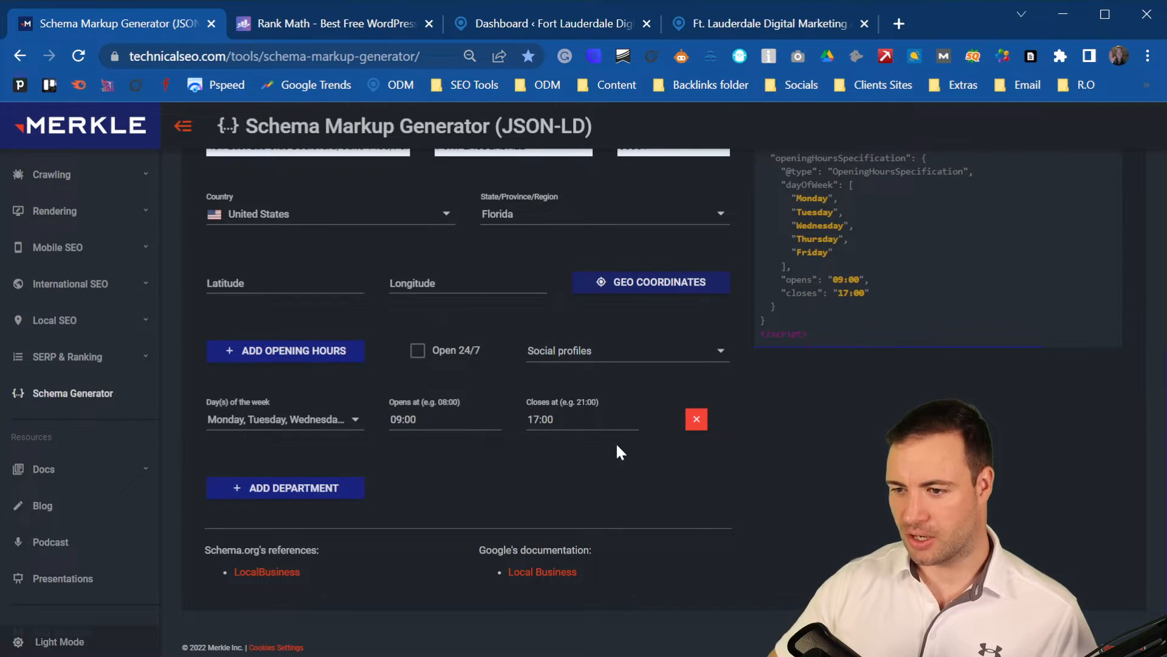
pyautogui.click(580, 351)
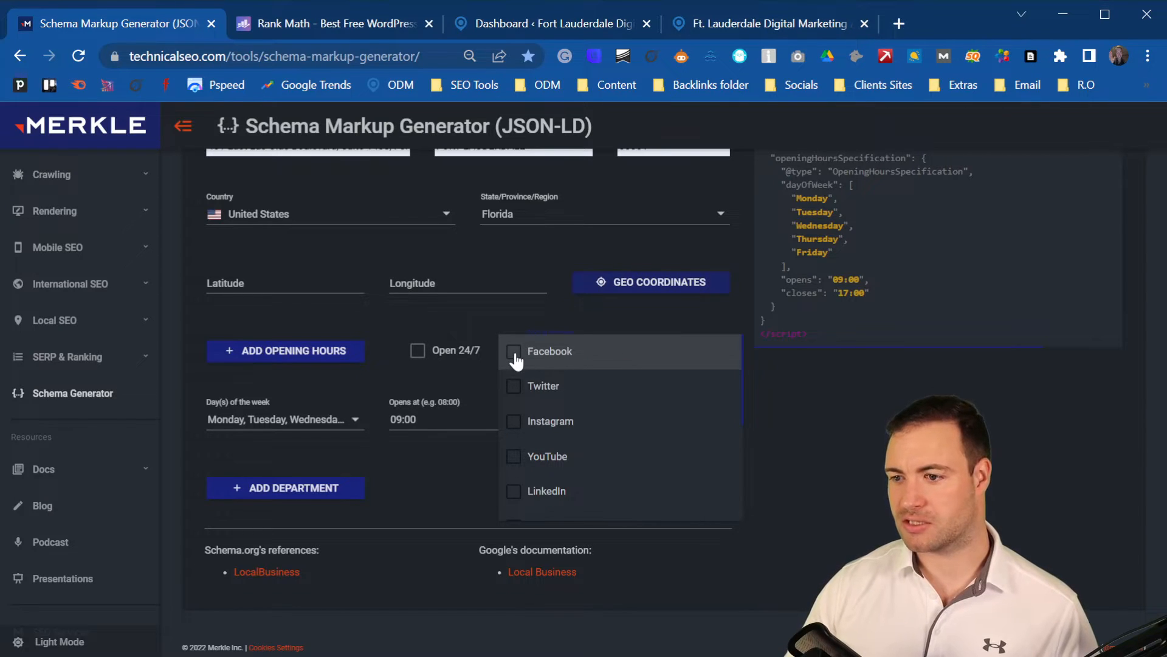
pyautogui.click(516, 360)
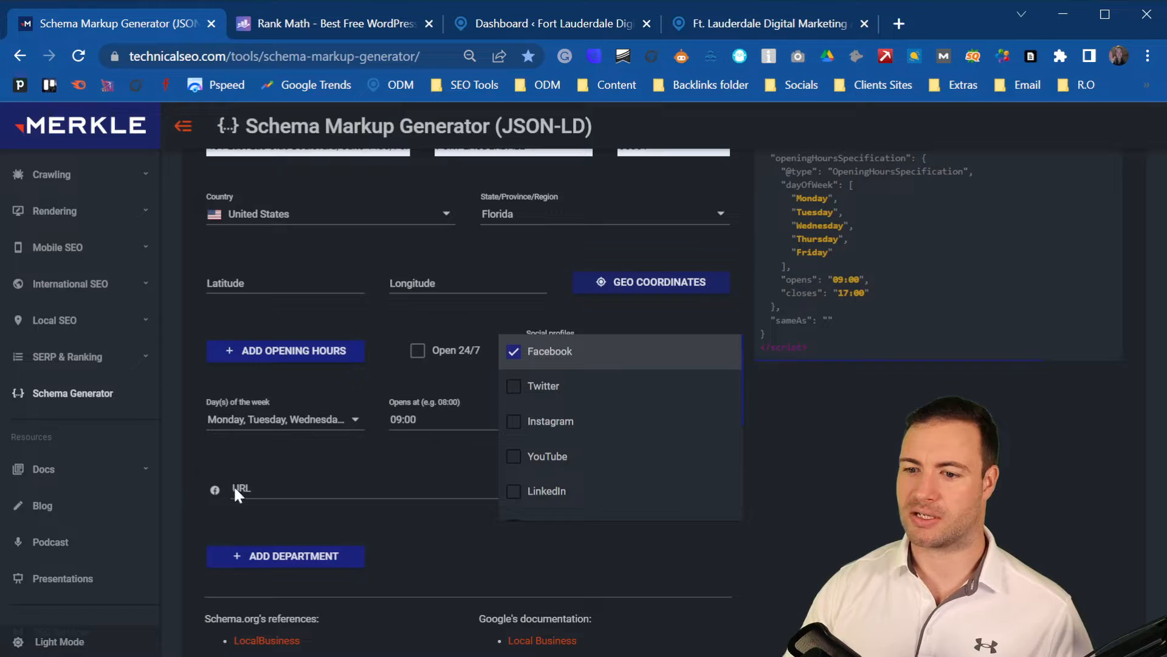
# Return to the osbornedm.com website, close the developer tools and locate the Facebook link in the page footer
pyautogui.click(588, 27)
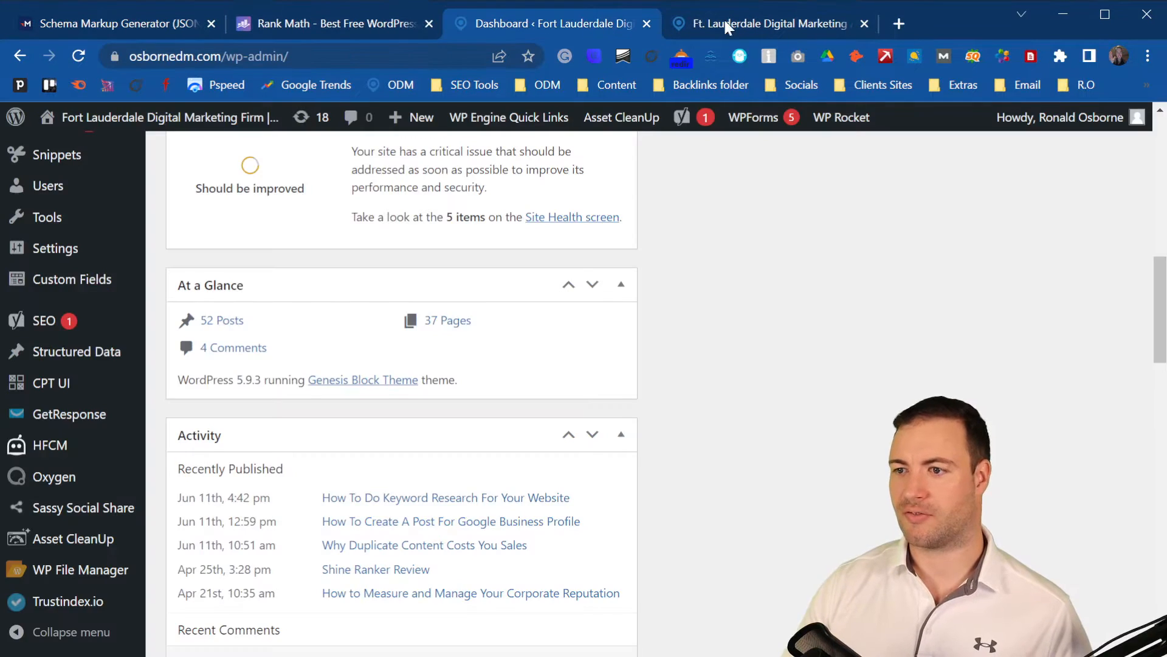
pyautogui.click(725, 17)
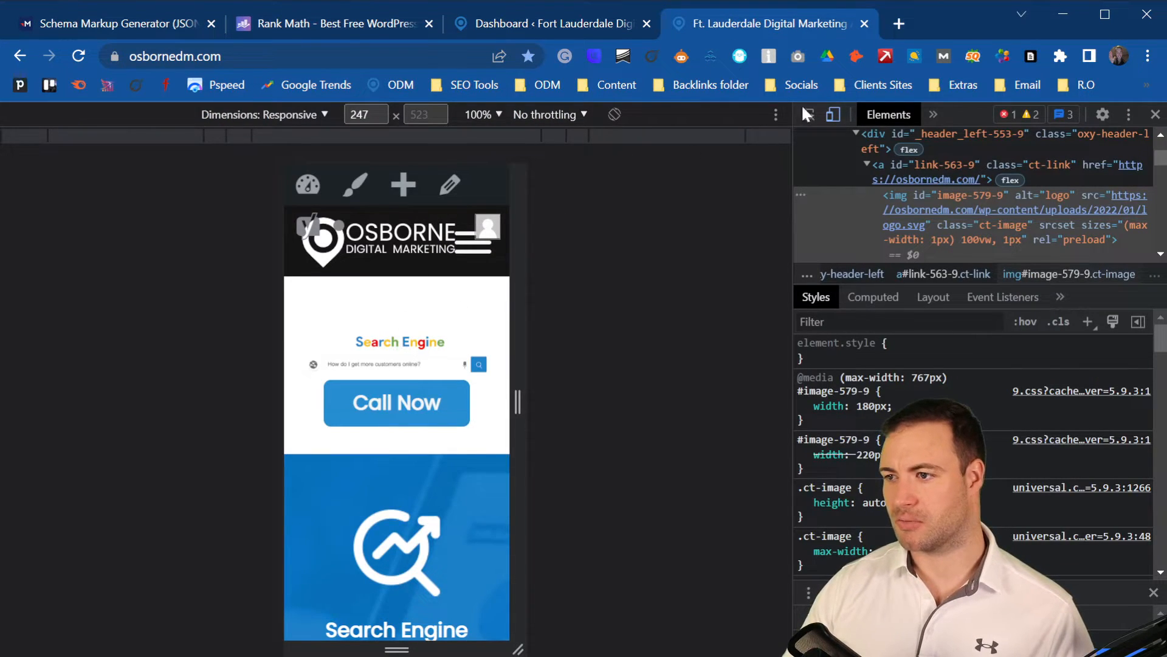
pyautogui.click(1155, 115)
pyautogui.scroll(-10, 302, 424)
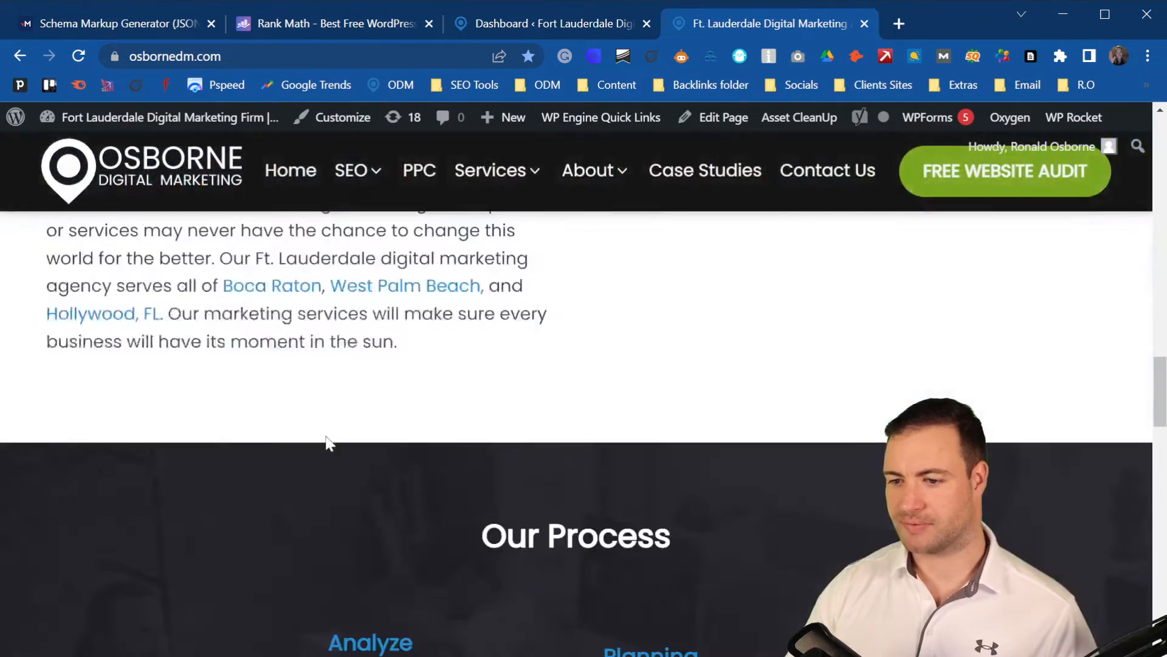
pyautogui.scroll(-15, 328, 446)
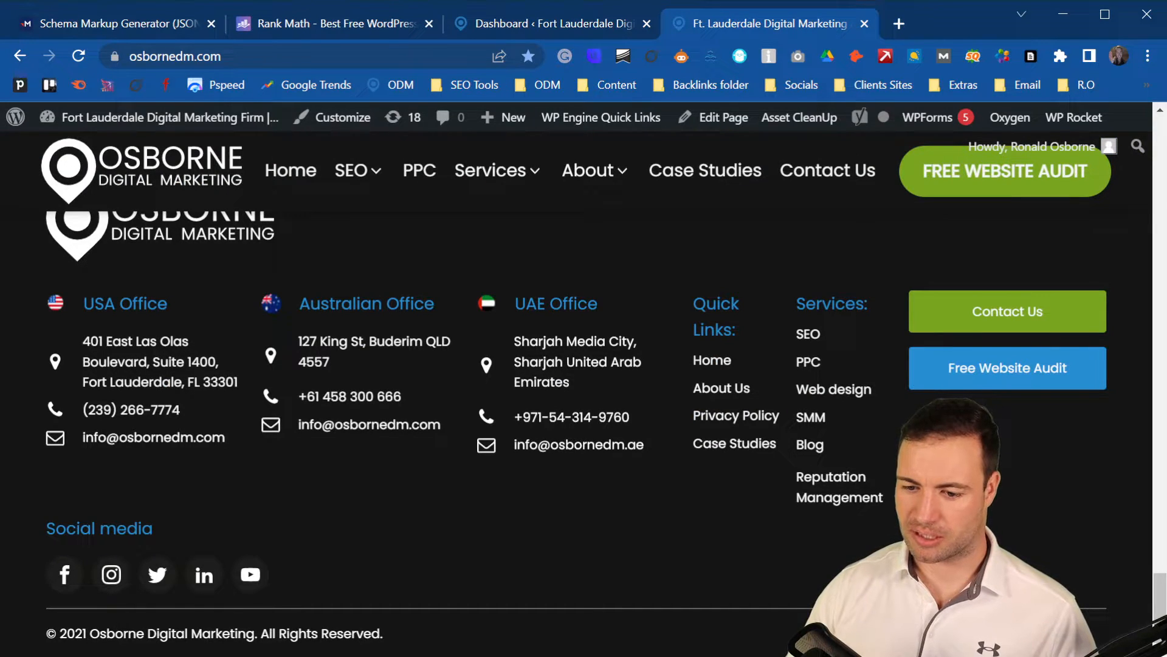
pyautogui.click(110, 23)
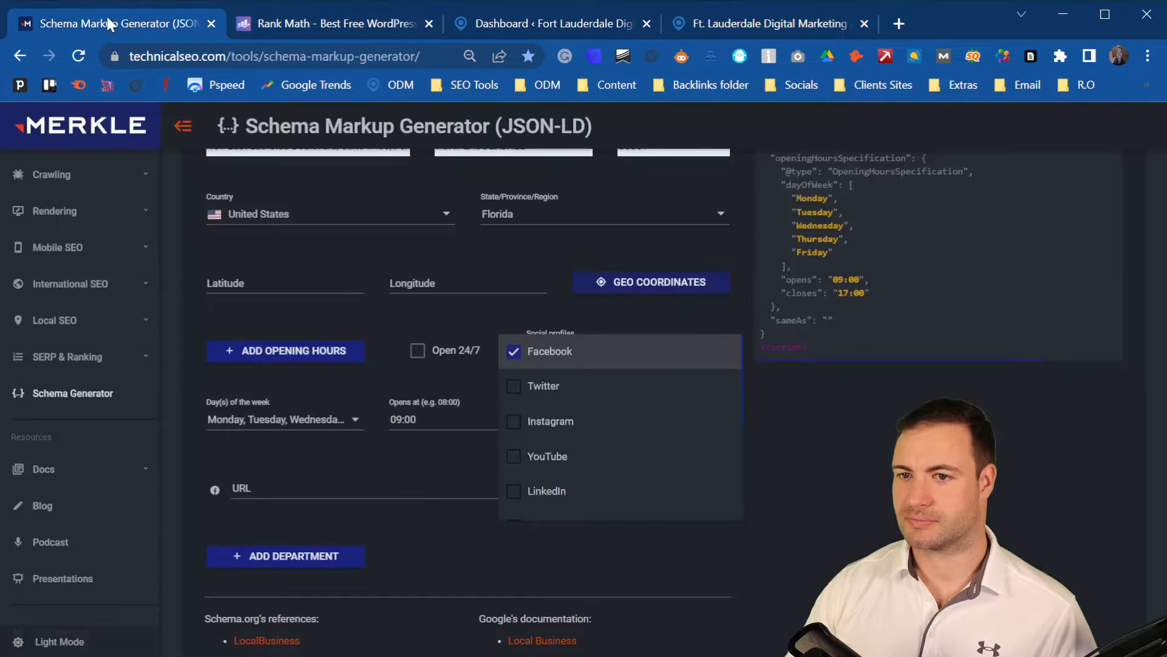
pyautogui.click(269, 488)
pyautogui.write('https://www.facebook.com/Osbornedigitalmarketing')
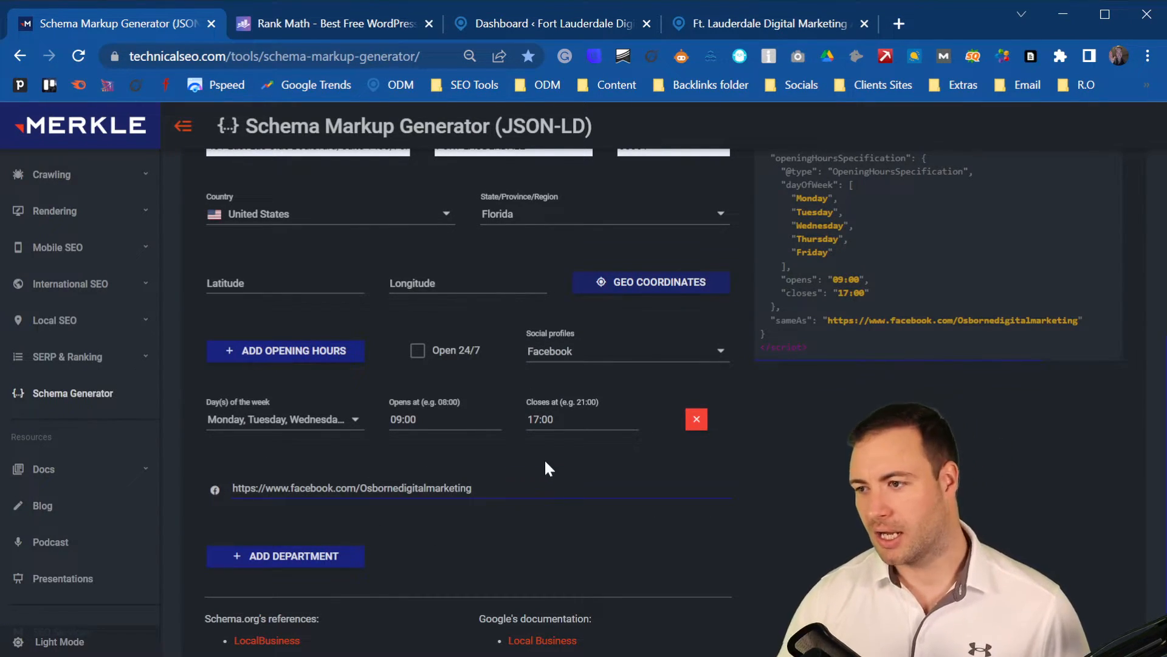
# Copy the generated Local Business JSON-LD markup and open the Structured Data Testing Tool to validate it
pyautogui.scroll(5, 545, 457)
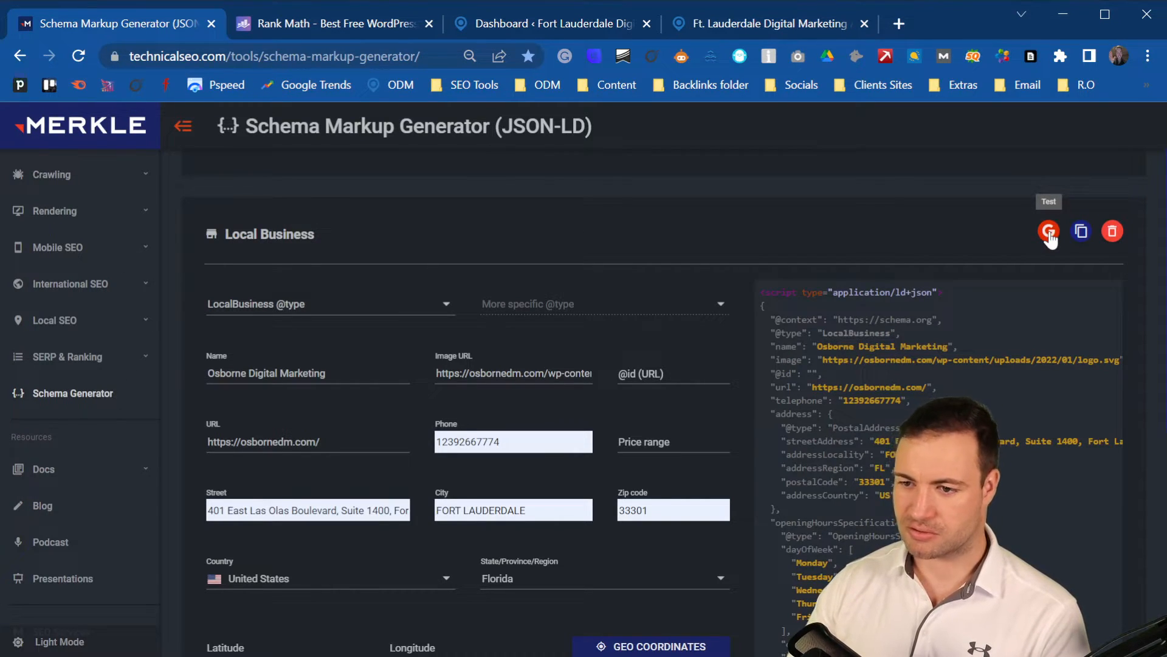
pyautogui.click(1081, 240)
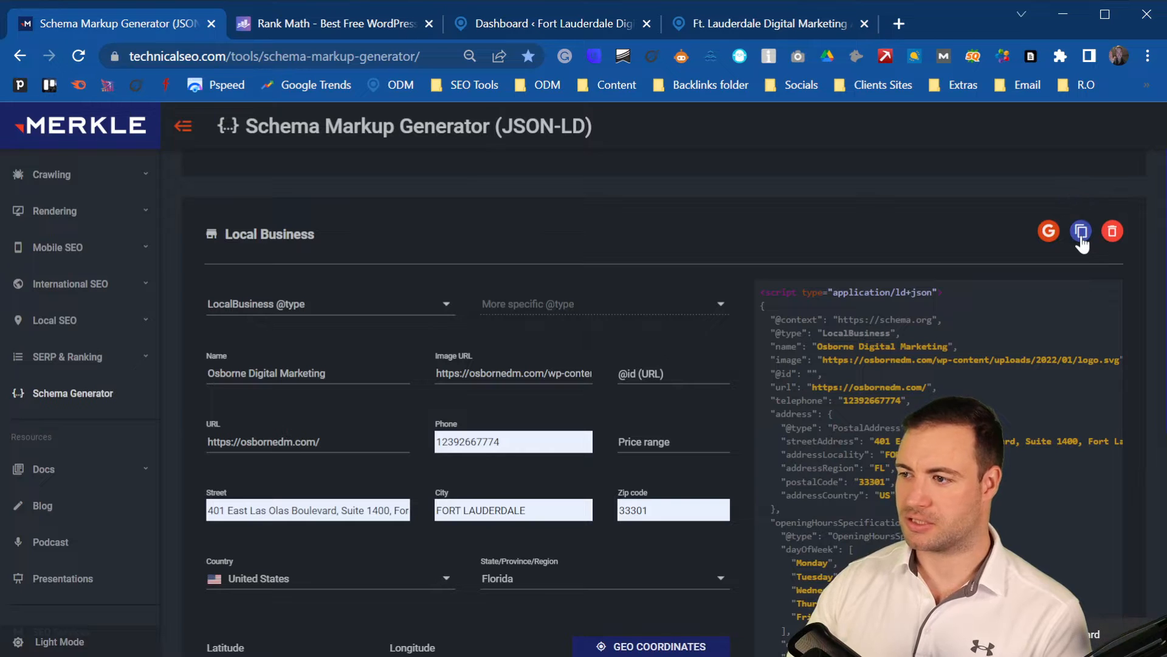
pyautogui.click(1048, 234)
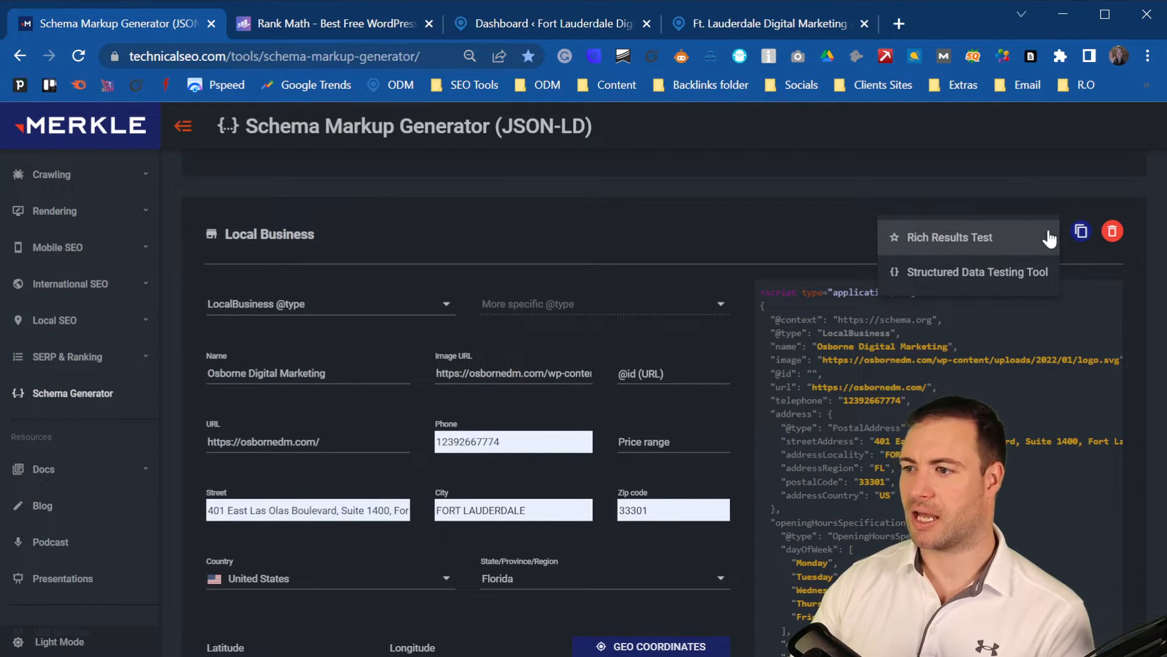
pyautogui.click(979, 274)
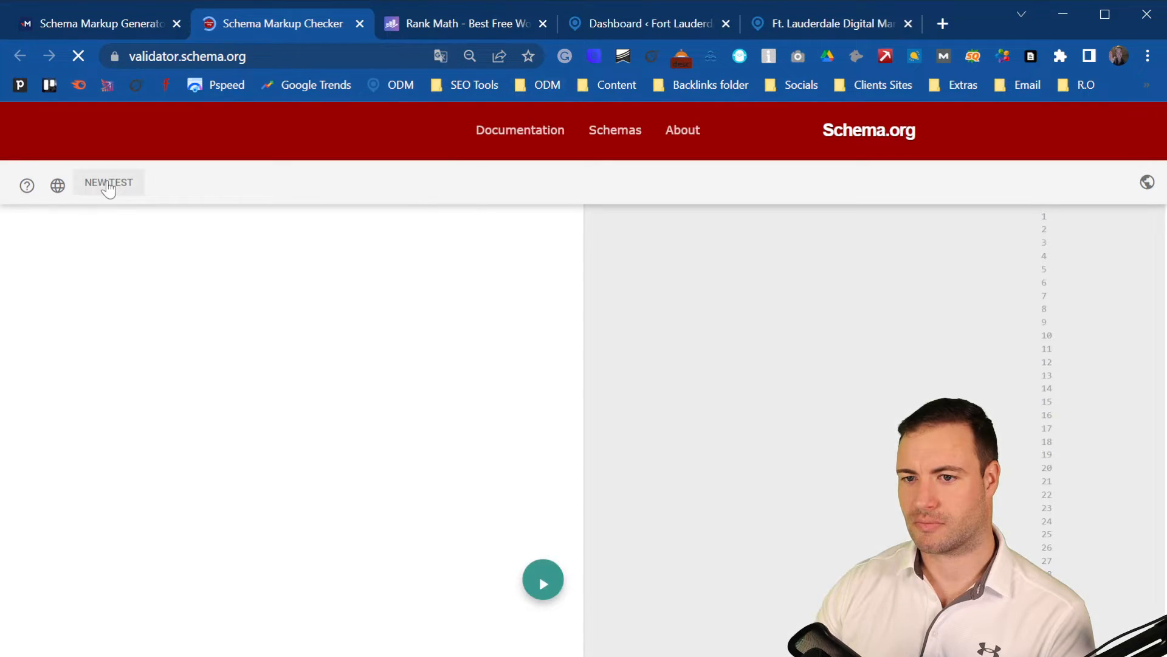
# Set the Schema.org validator's language to English (United States)
pyautogui.click(57, 187)
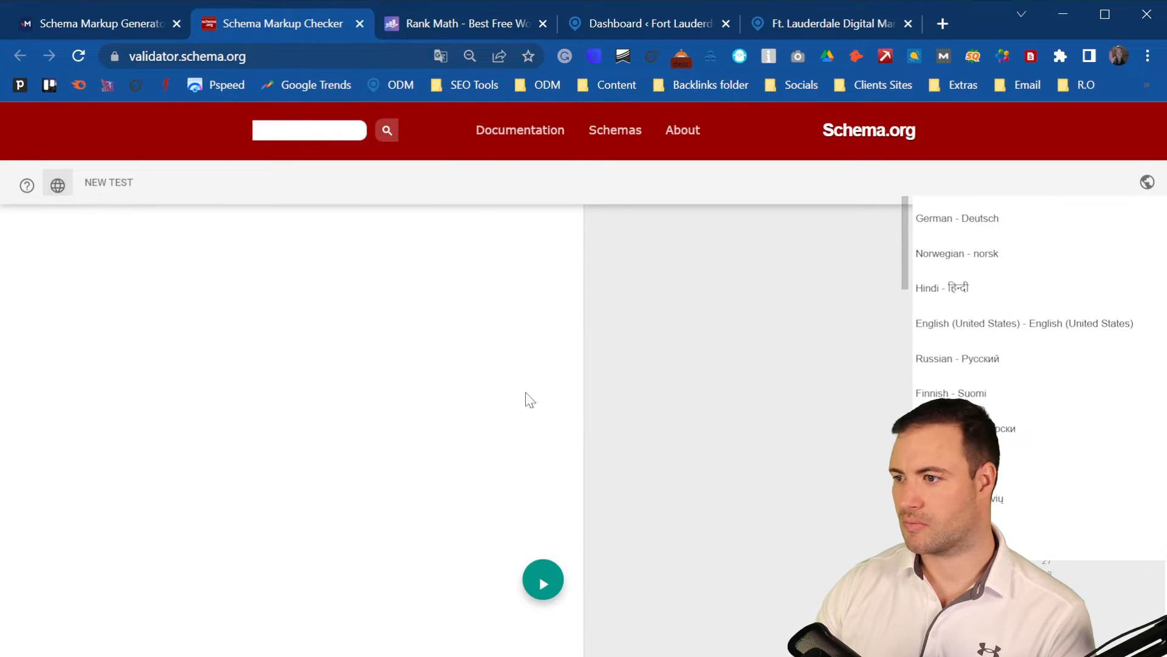
pyautogui.scroll(-3, 1045, 368)
pyautogui.scroll(-6, 1046, 368)
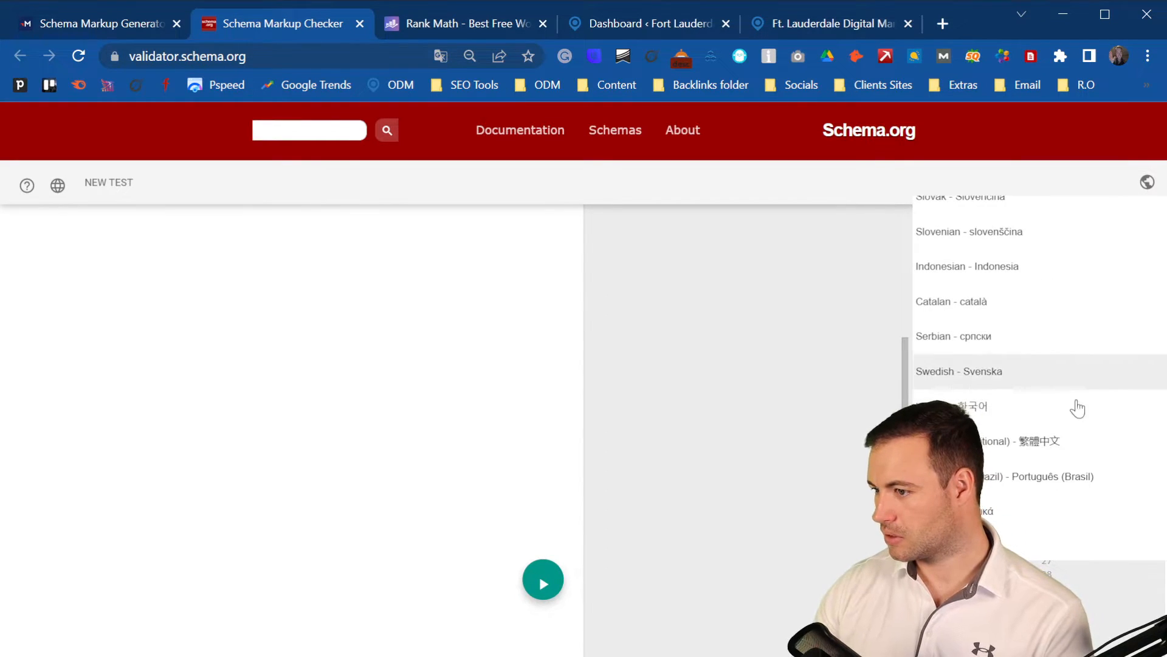
pyautogui.scroll(5, 1077, 364)
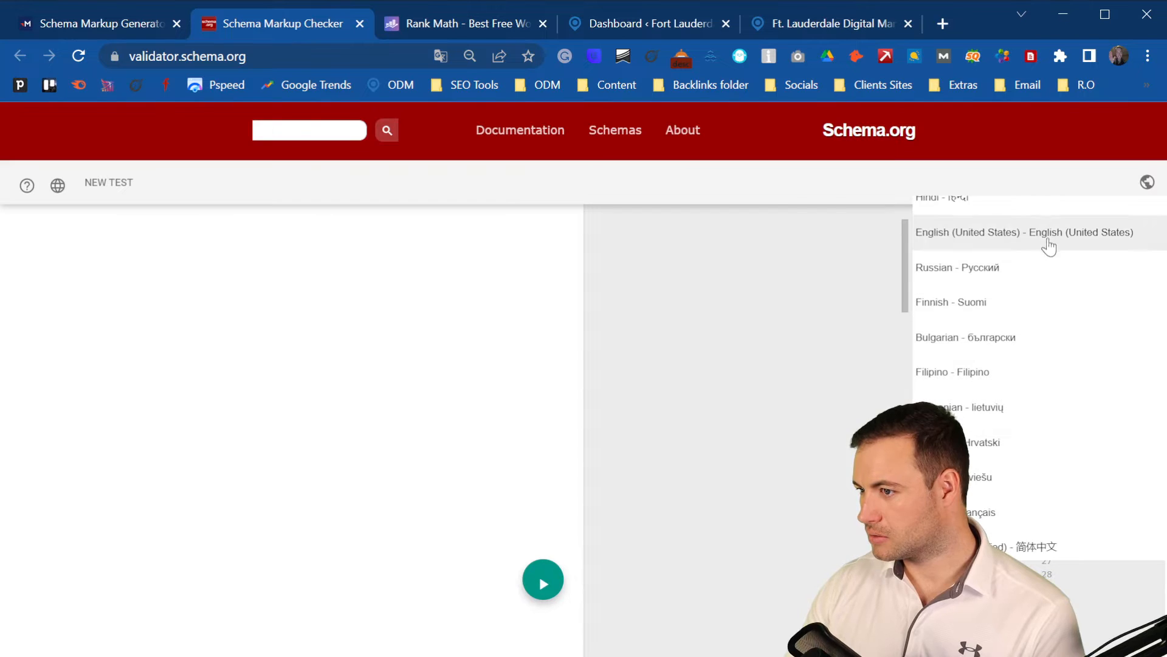
pyautogui.click(1010, 234)
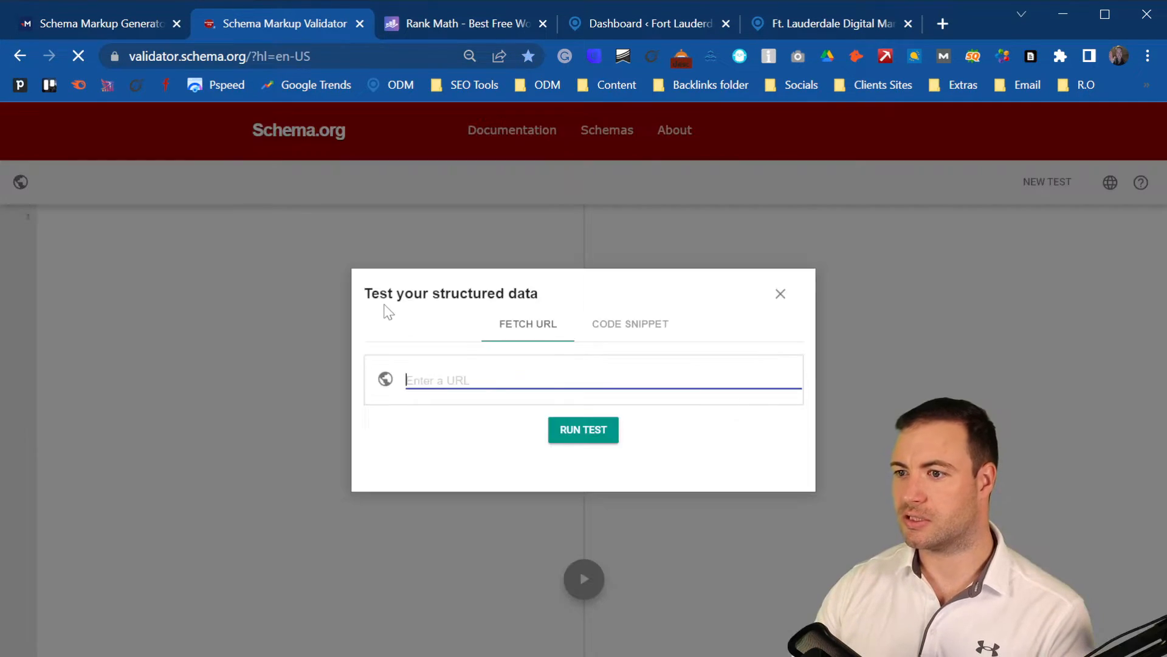
# Run a validator test on the copied Local Business JSON-LD as a code snippet and review the errors, warnings and detected properties
pyautogui.click(633, 325)
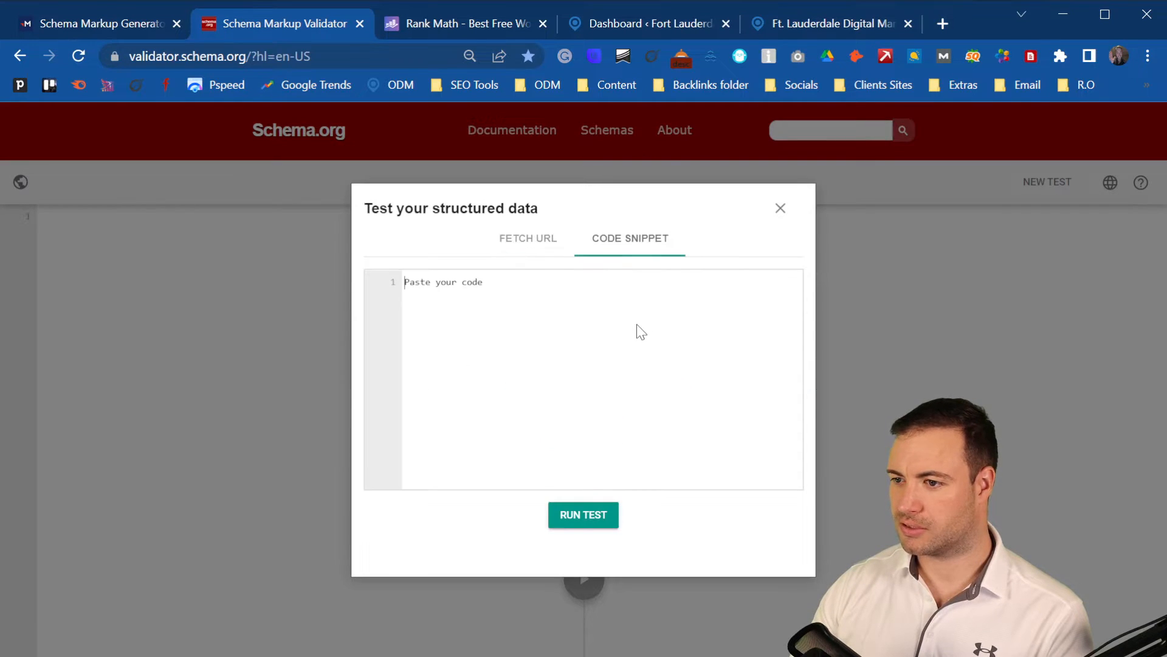
pyautogui.click(444, 285)
pyautogui.hotkey('ctrl', 'v')
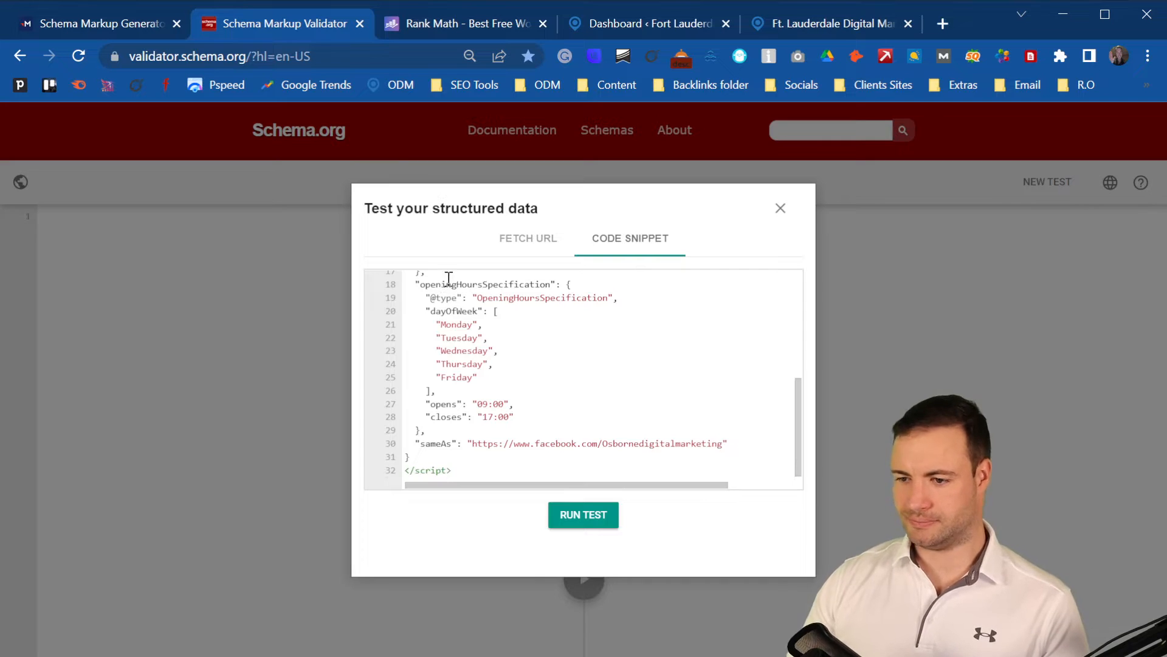
pyautogui.click(585, 515)
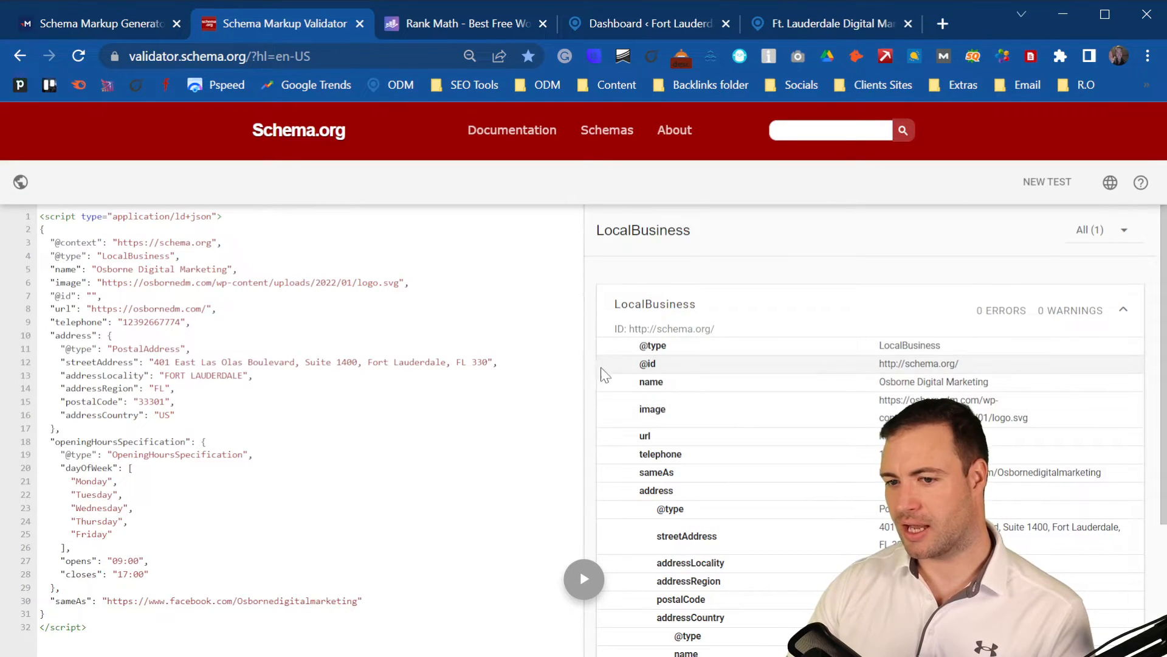
pyautogui.scroll(-3, 912, 335)
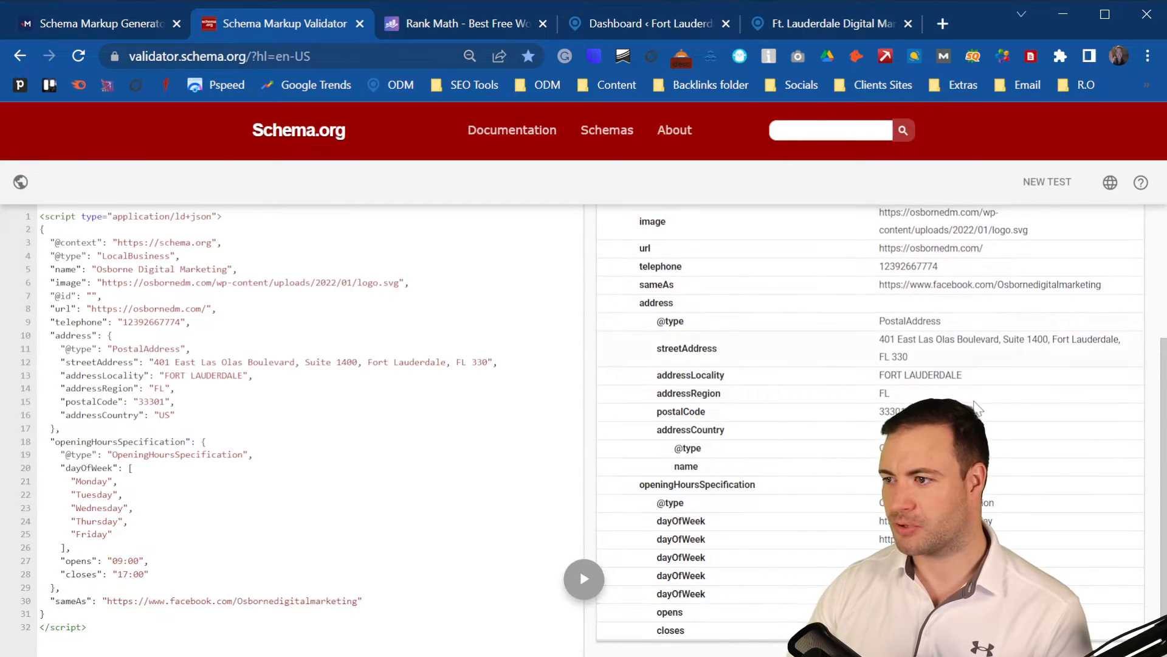
pyautogui.scroll(3, 864, 340)
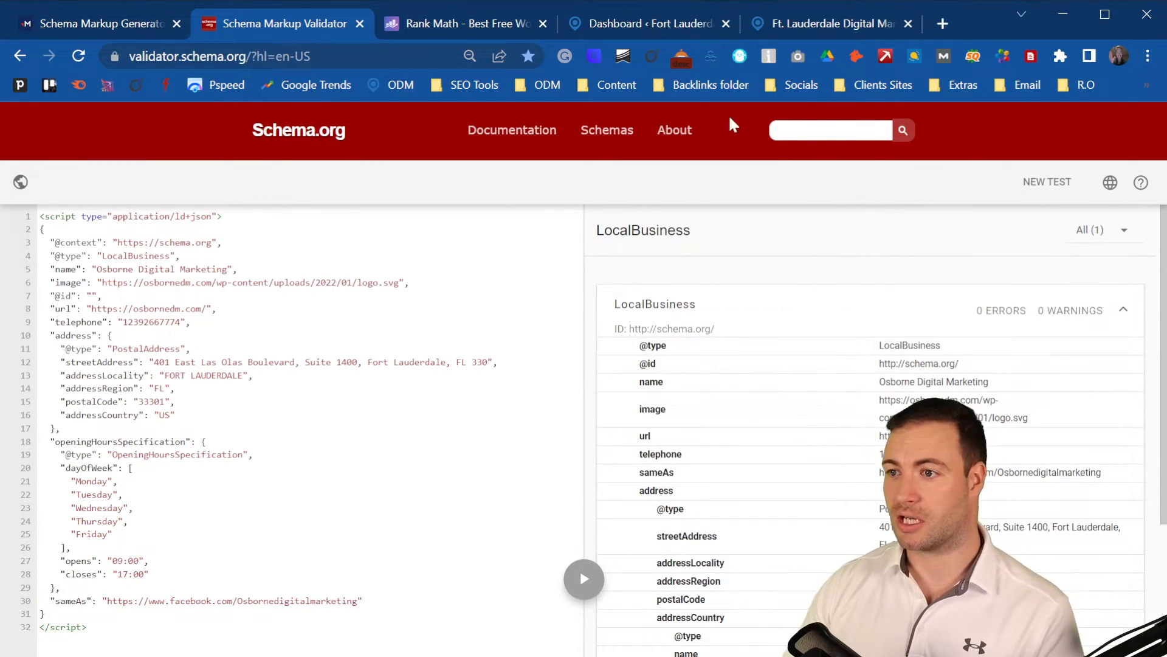
# In the site's WordPress admin, add a new HFCM snippet and paste the copied JSON-LD markup as its code
pyautogui.click(599, 20)
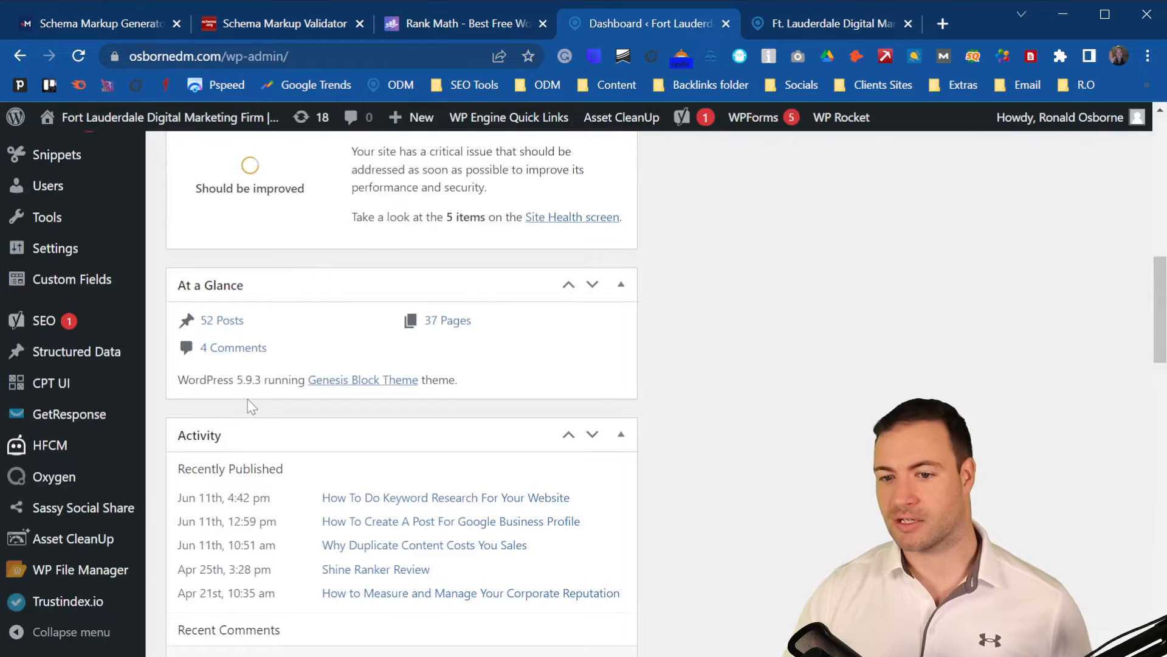
pyautogui.moveTo(50, 454)
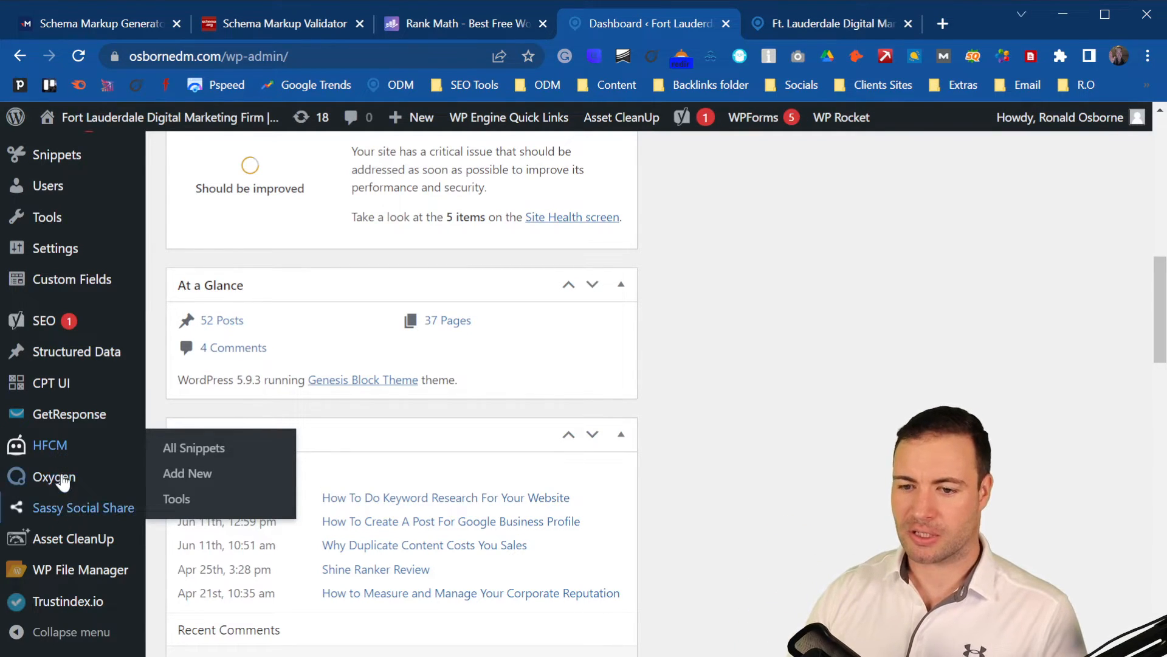
pyautogui.click(54, 450)
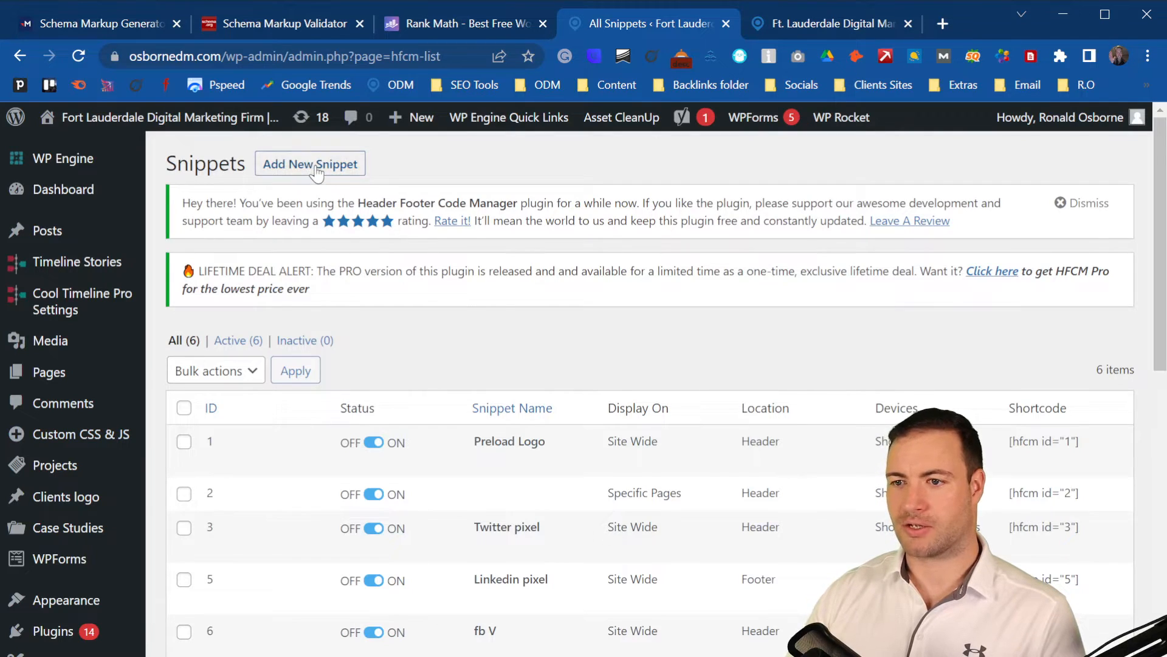
pyautogui.click(316, 171)
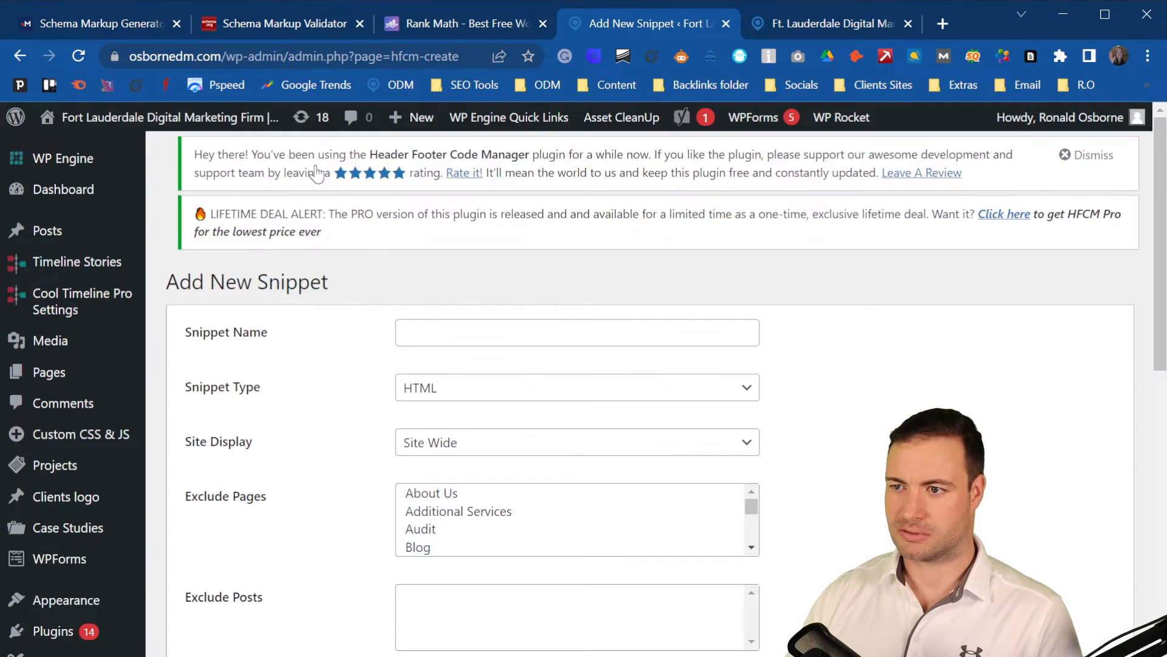
pyautogui.scroll(-10, 509, 364)
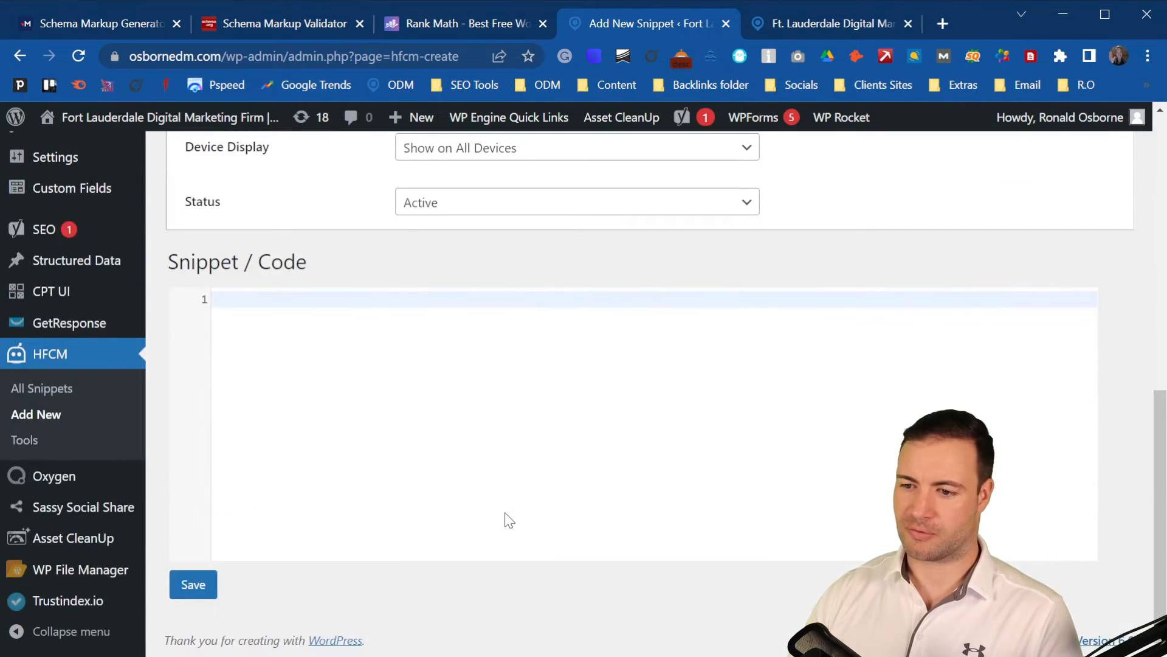
pyautogui.click(334, 334)
pyautogui.hotkey('ctrl', 'v')
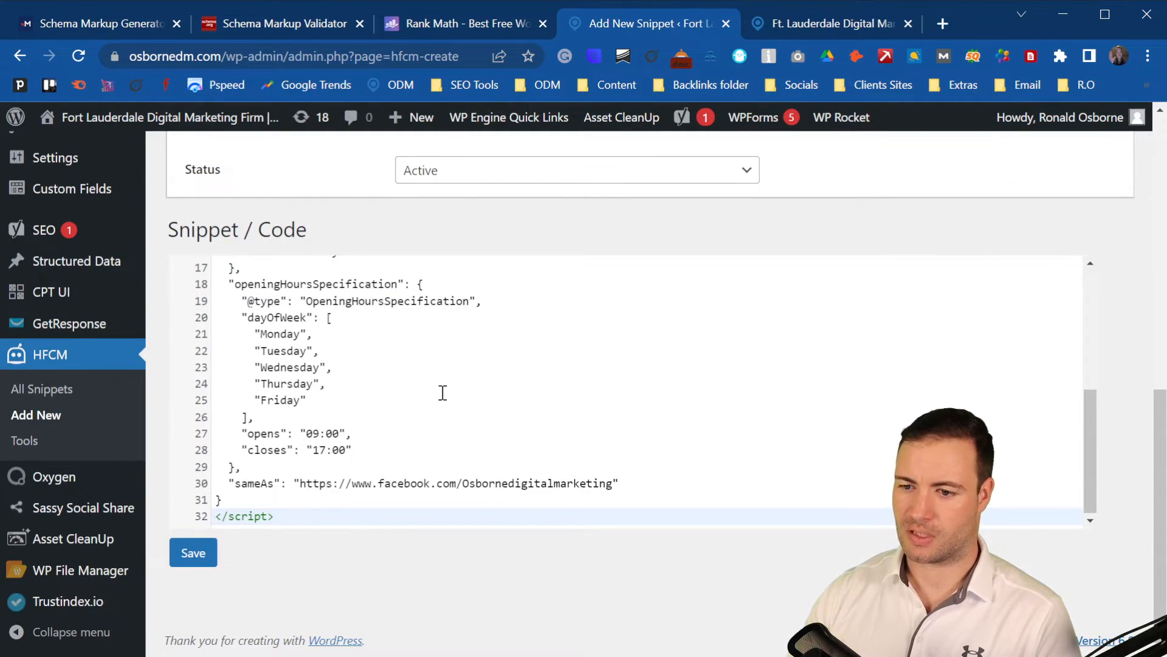
# Name the new snippet "local business schema"
pyautogui.scroll(10, 404, 333)
pyautogui.scroll(3, 451, 520)
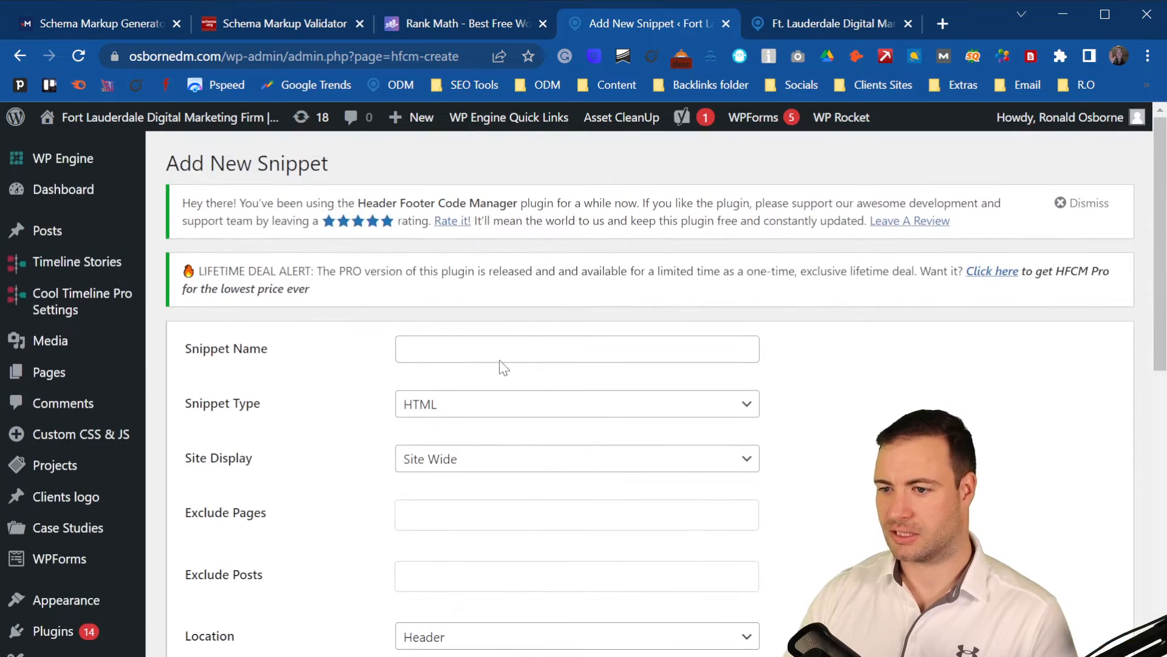
pyautogui.click(448, 355)
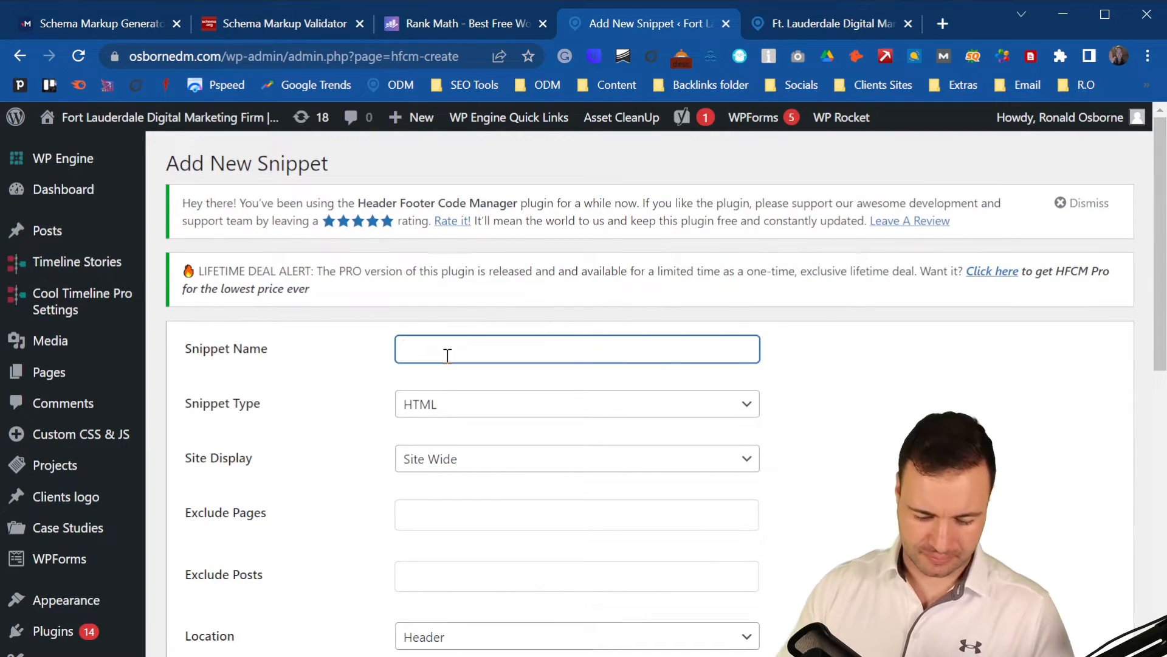
pyautogui.write('loc')
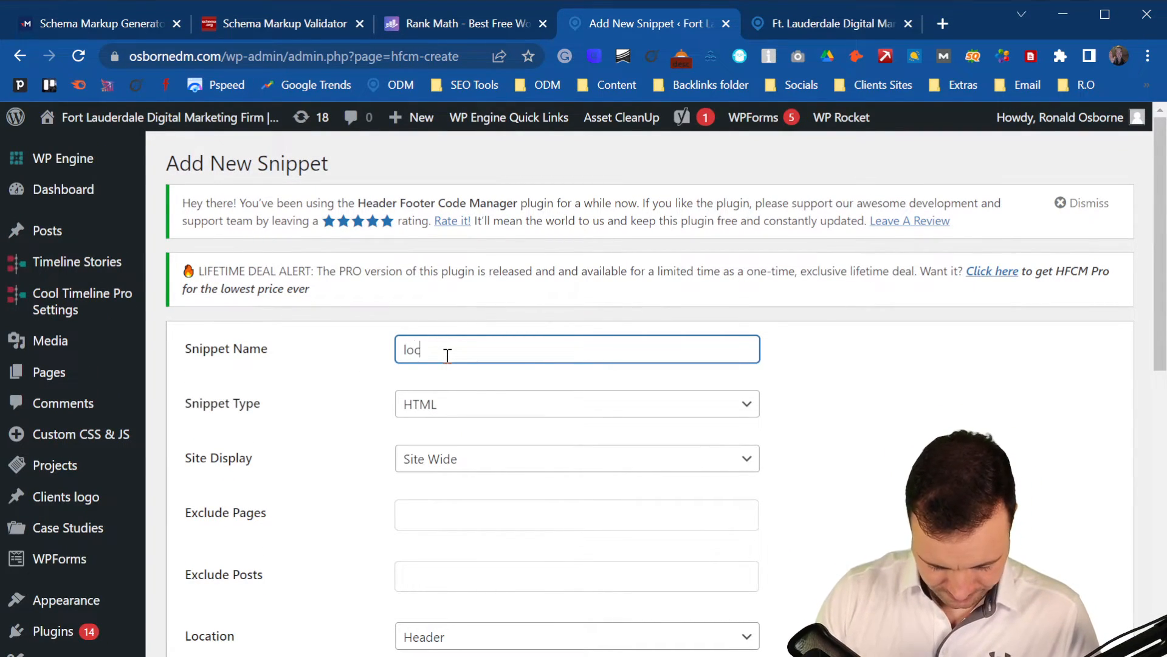
pyautogui.write('al business ')
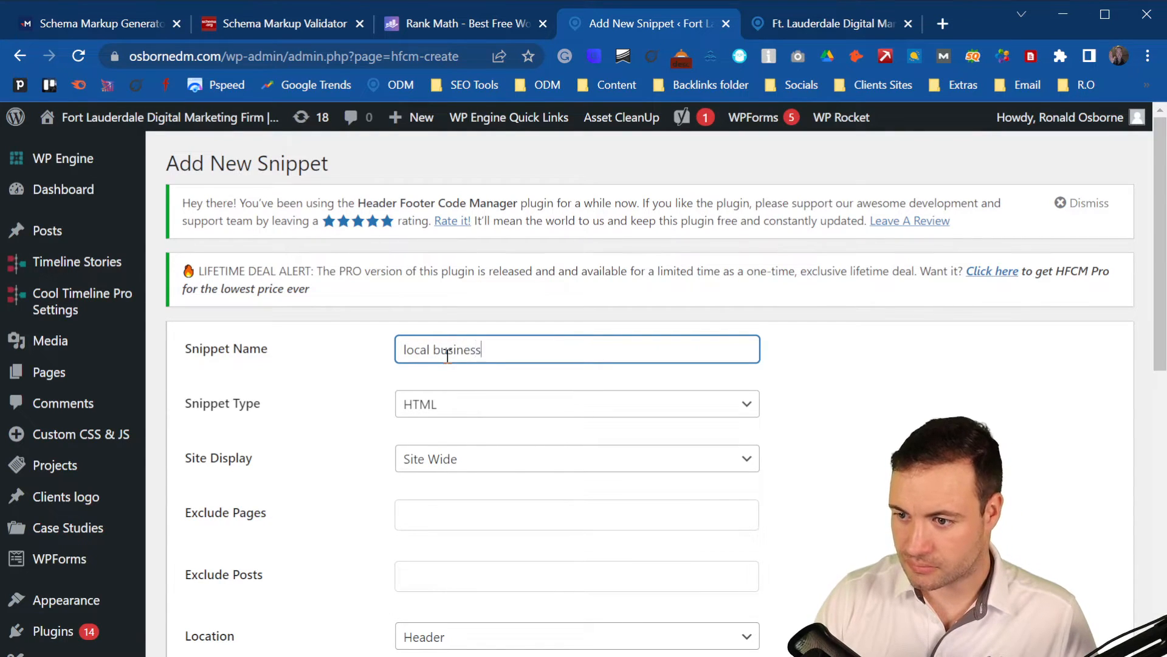
pyautogui.write('schema')
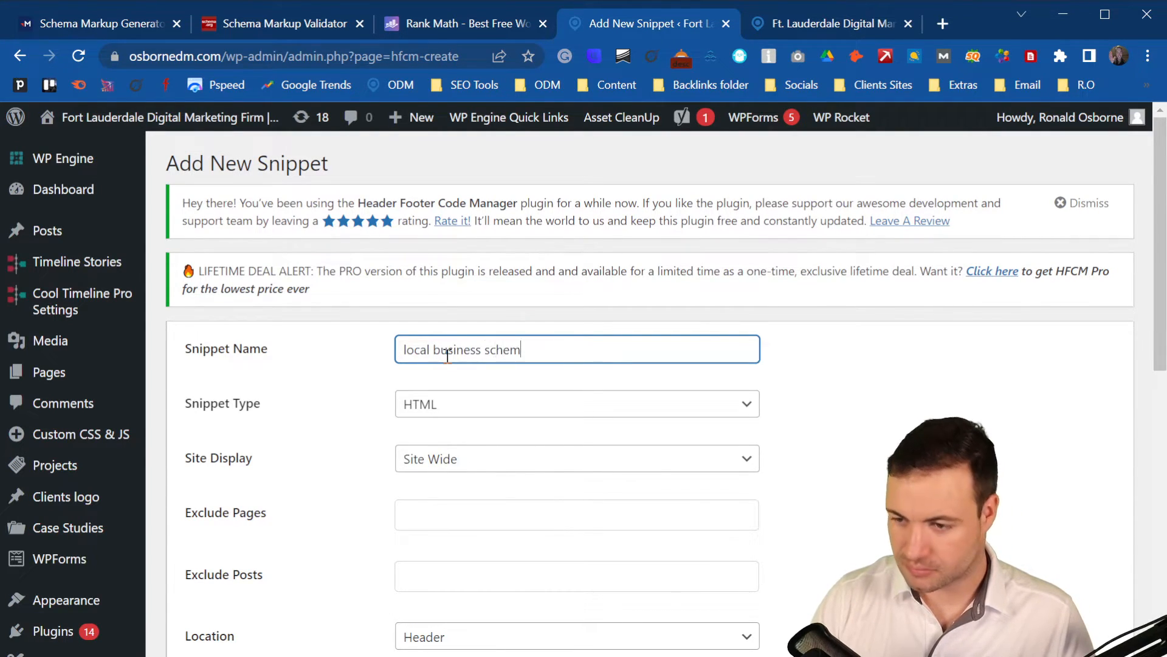
# Set the snippet's site display to Specific Pages and add the Home page to its page list
pyautogui.scroll(-3, 551, 413)
pyautogui.click(493, 281)
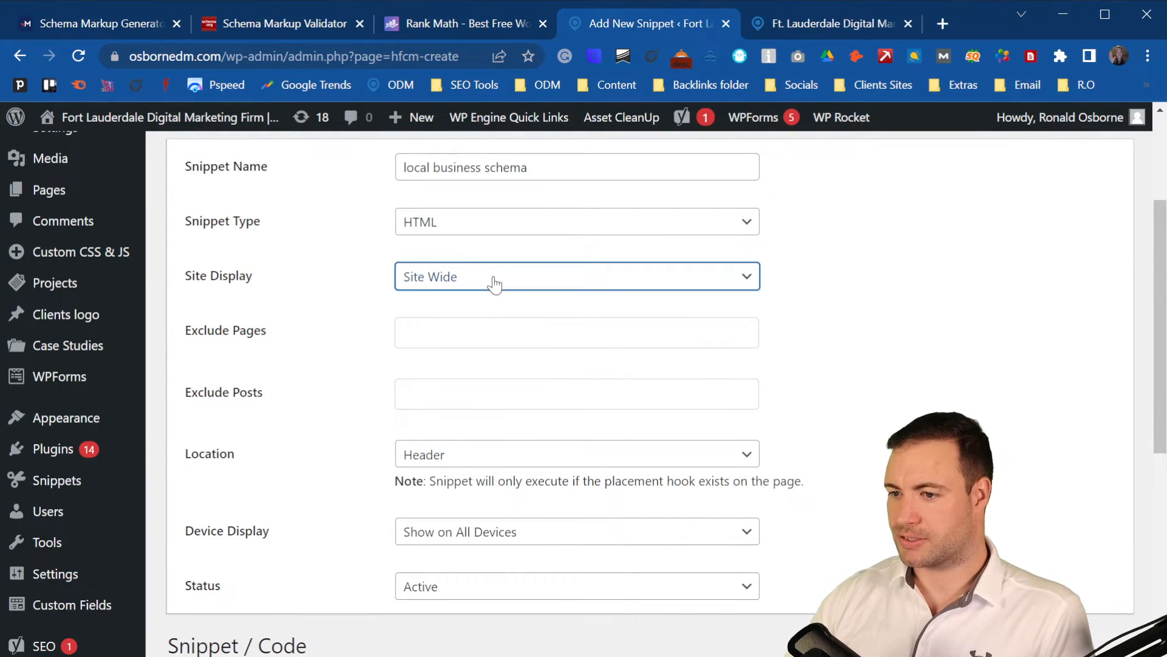
pyautogui.click(514, 334)
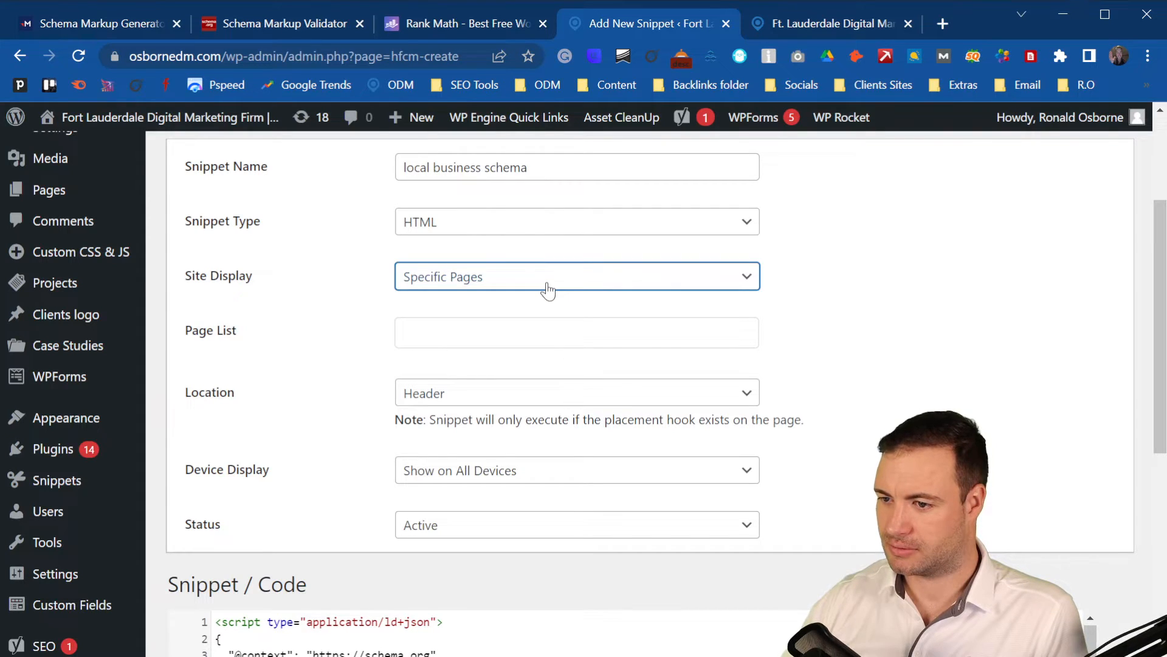
pyautogui.click(476, 331)
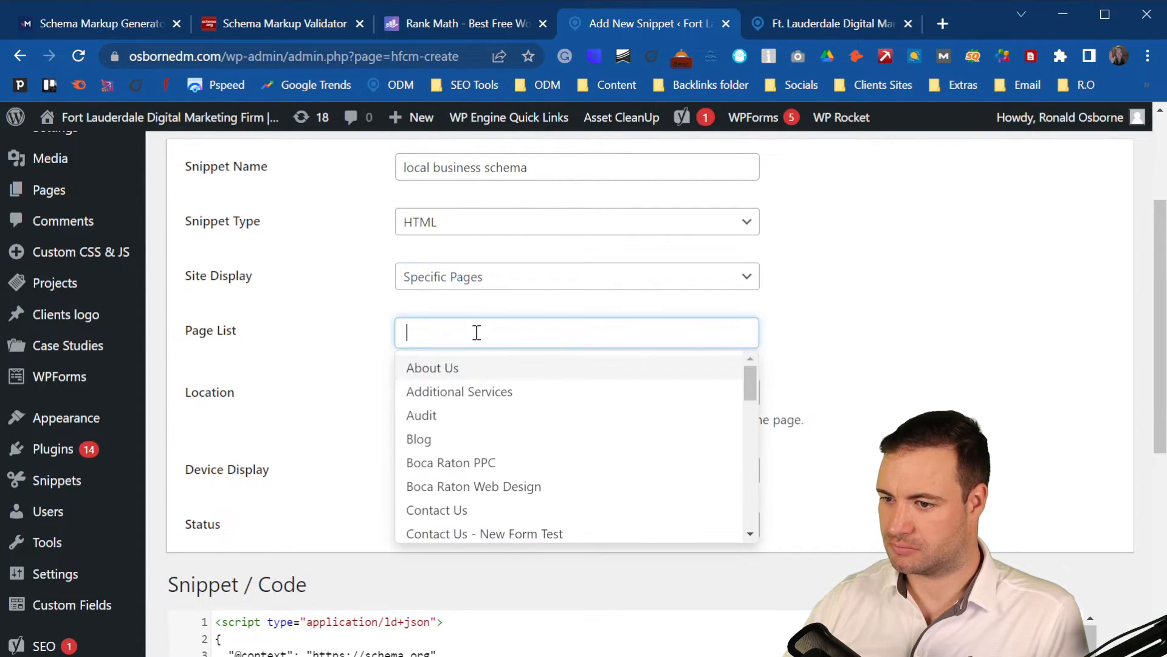
pyautogui.scroll(-6, 529, 410)
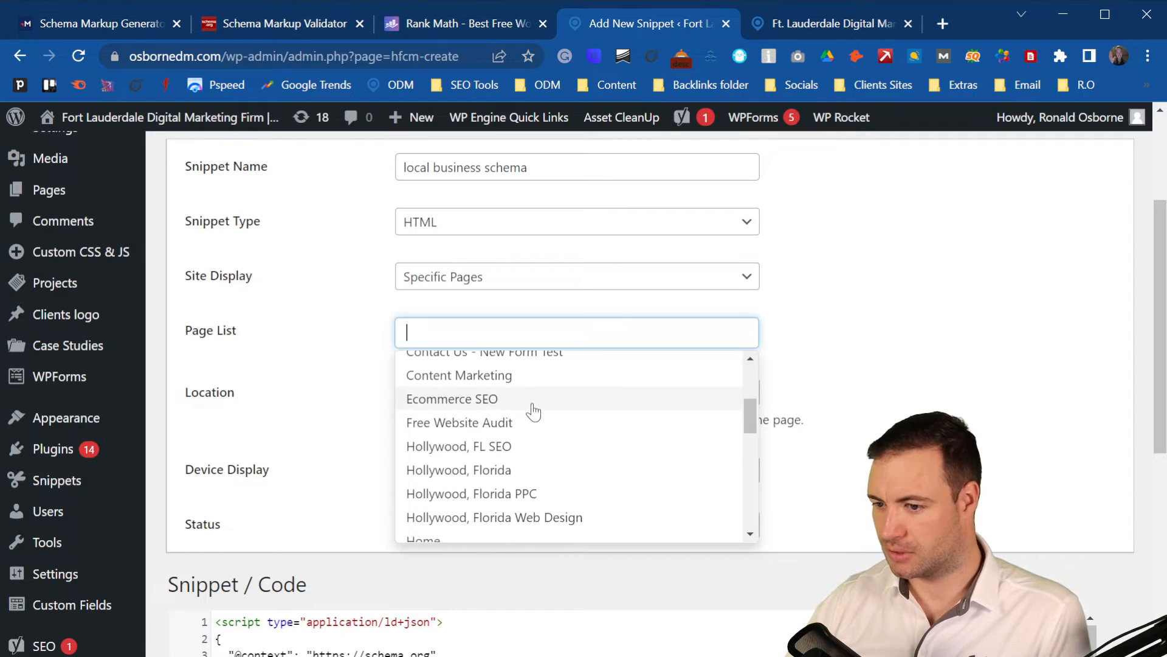
pyautogui.click(435, 363)
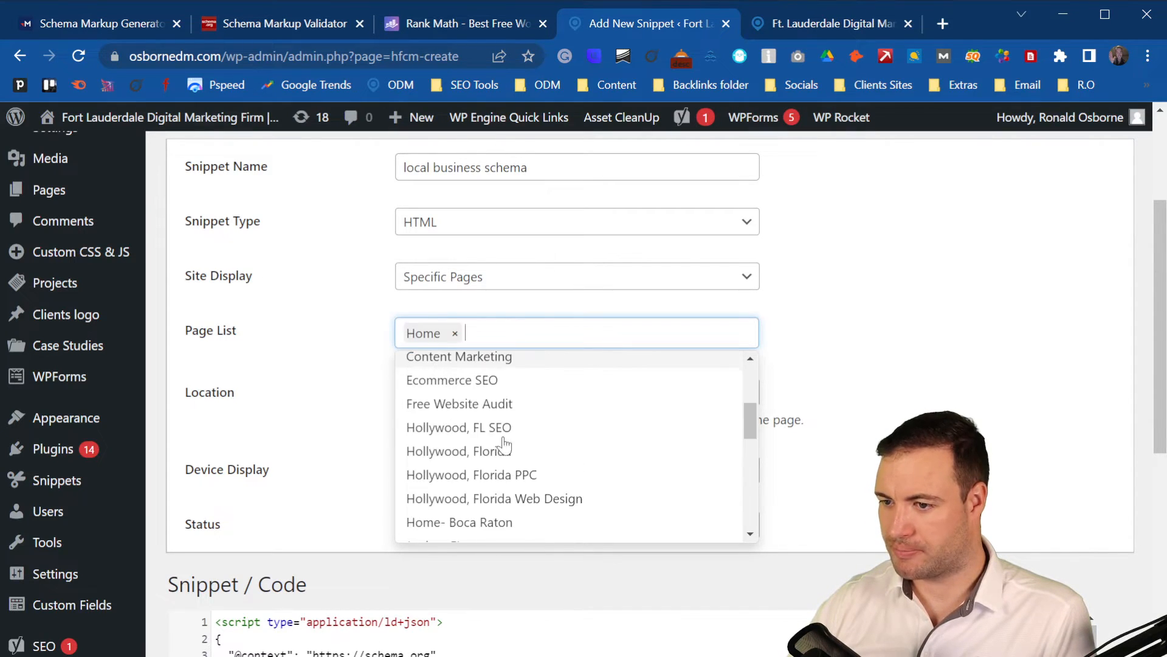
pyautogui.click(311, 369)
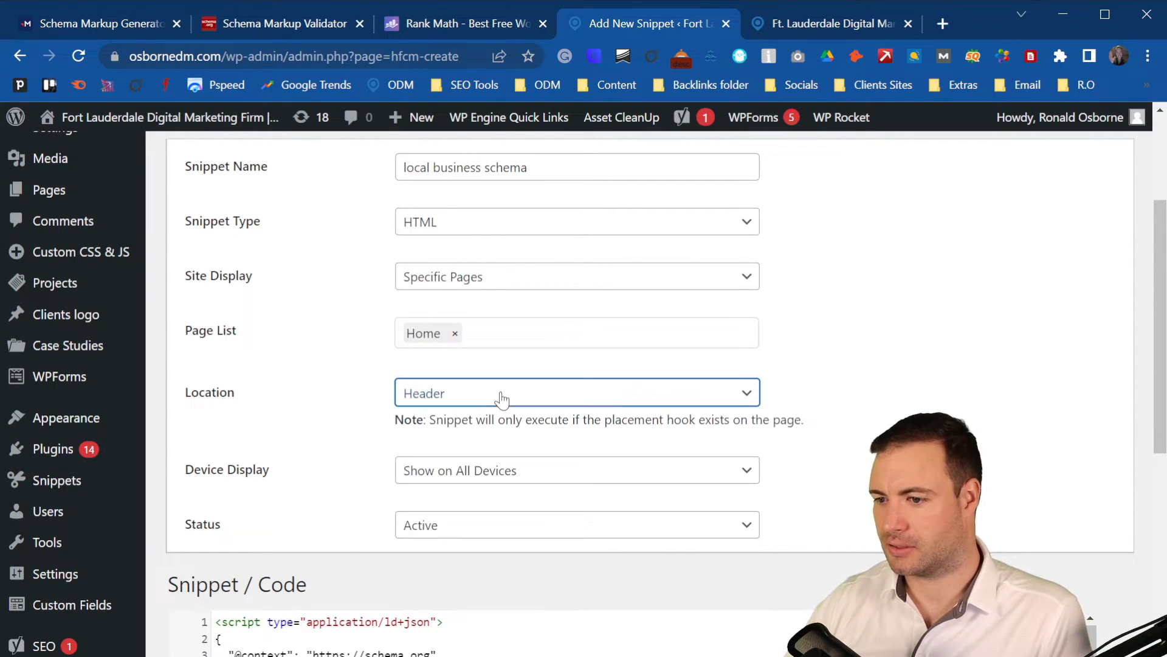
# Set the snippet type to Javascript and save the snippet
pyautogui.scroll(-1, 618, 482)
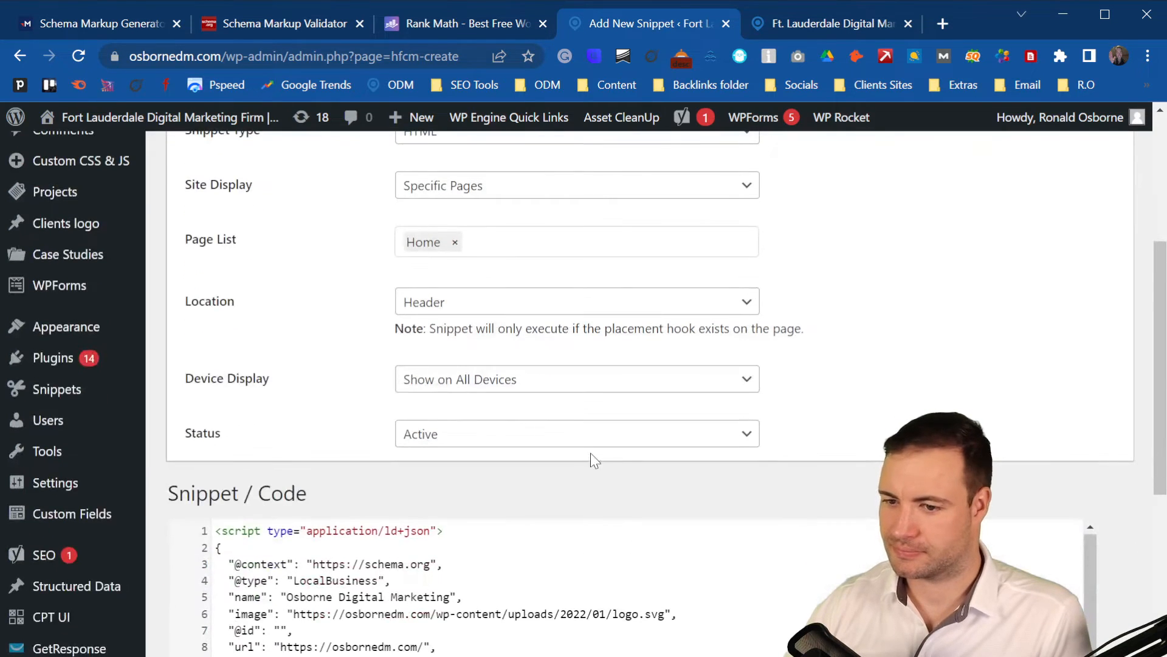
pyautogui.scroll(3, 365, 418)
pyautogui.click(509, 409)
pyautogui.press('Down')
pyautogui.press('Down')
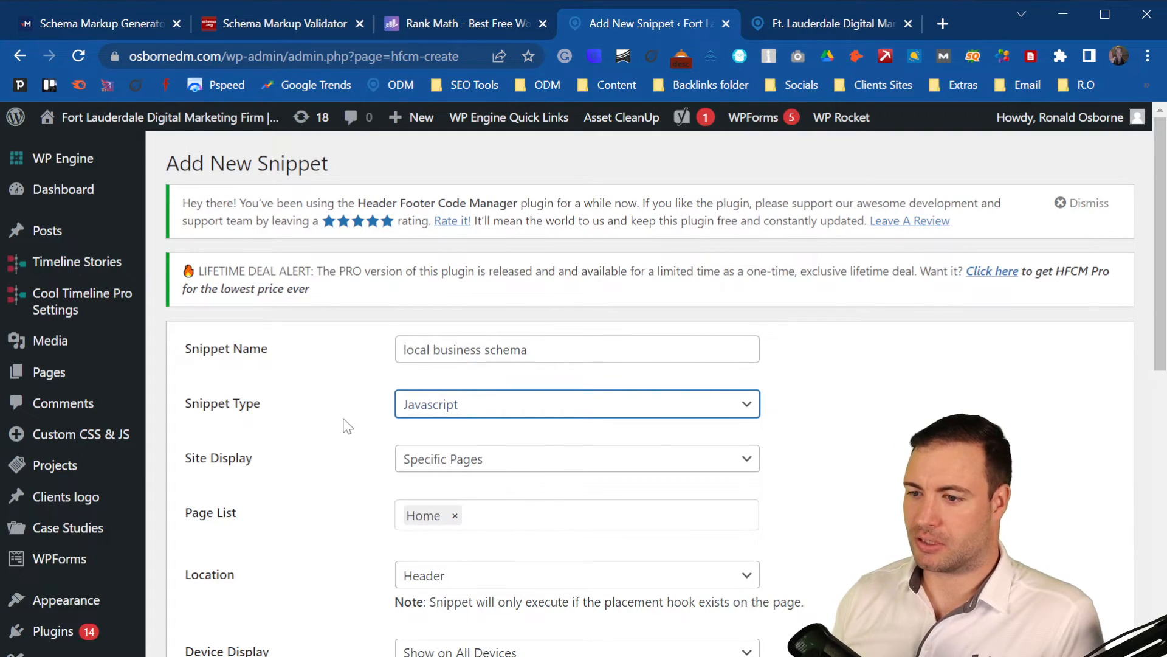
pyautogui.scroll(-9, 449, 404)
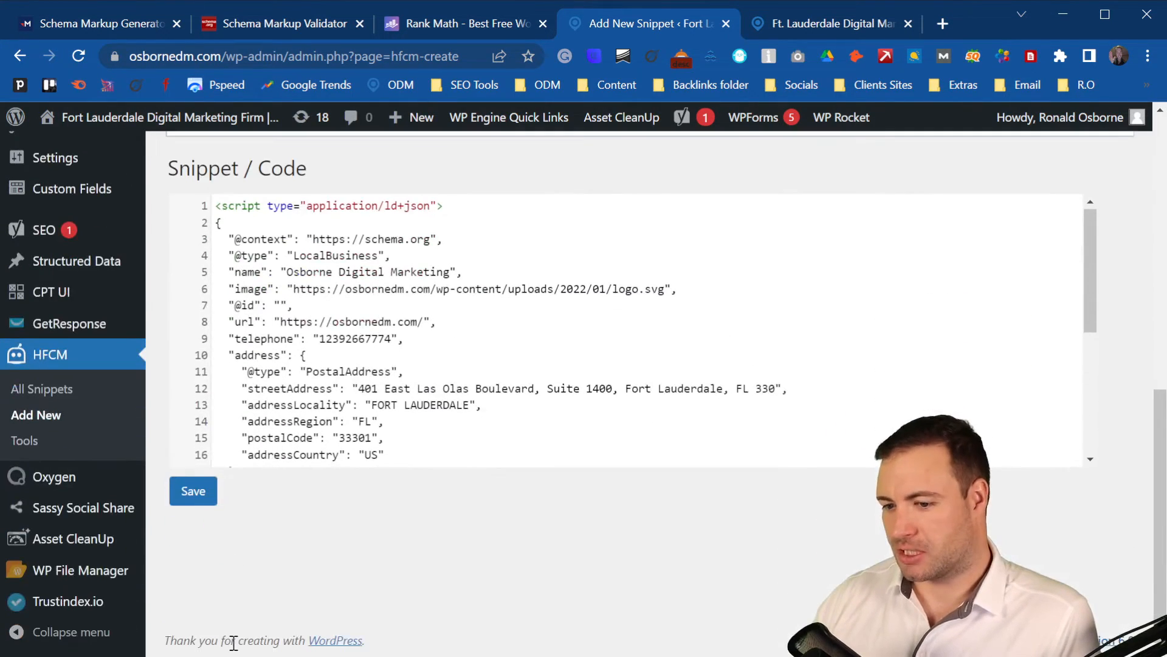
pyautogui.click(206, 502)
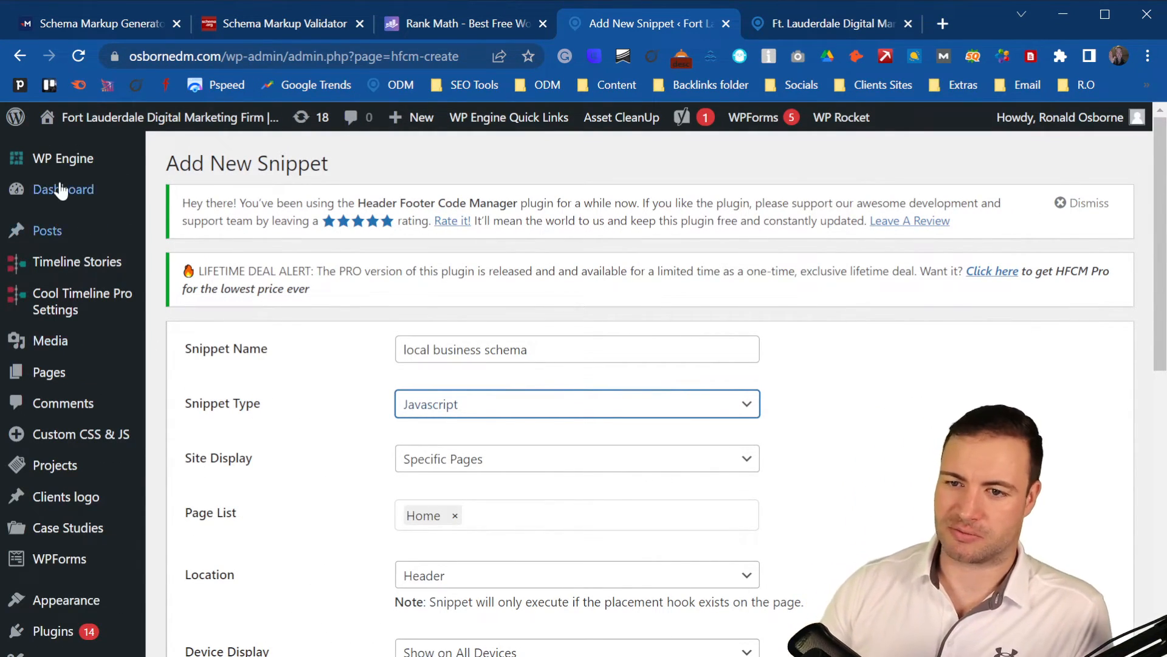
# Return to the Schema.org validator, start a new test that fetches a URL and paste the clipboard contents into the URL field
pyautogui.moveTo(61, 190)
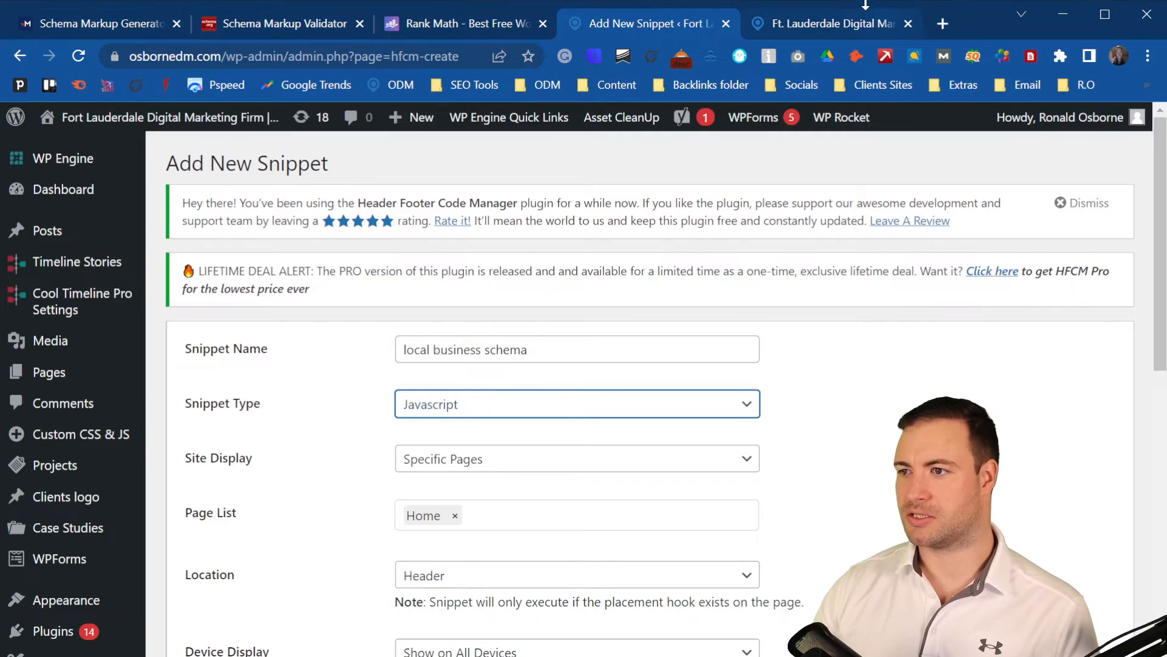
pyautogui.click(819, 24)
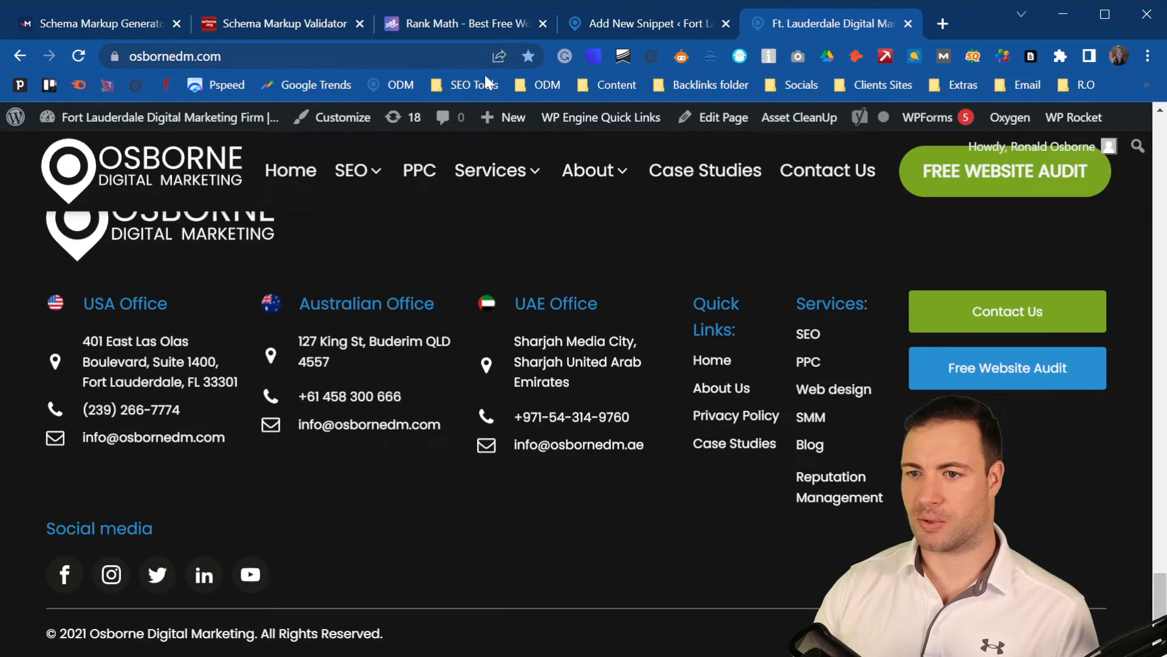
pyautogui.click(290, 23)
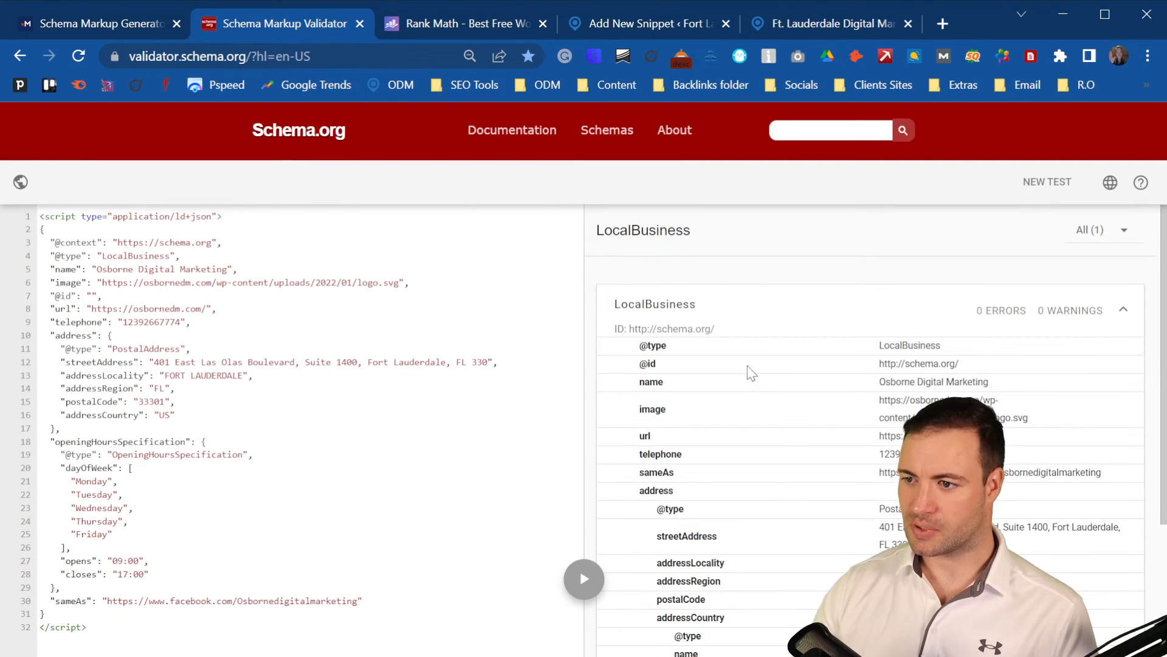
pyautogui.click(1046, 181)
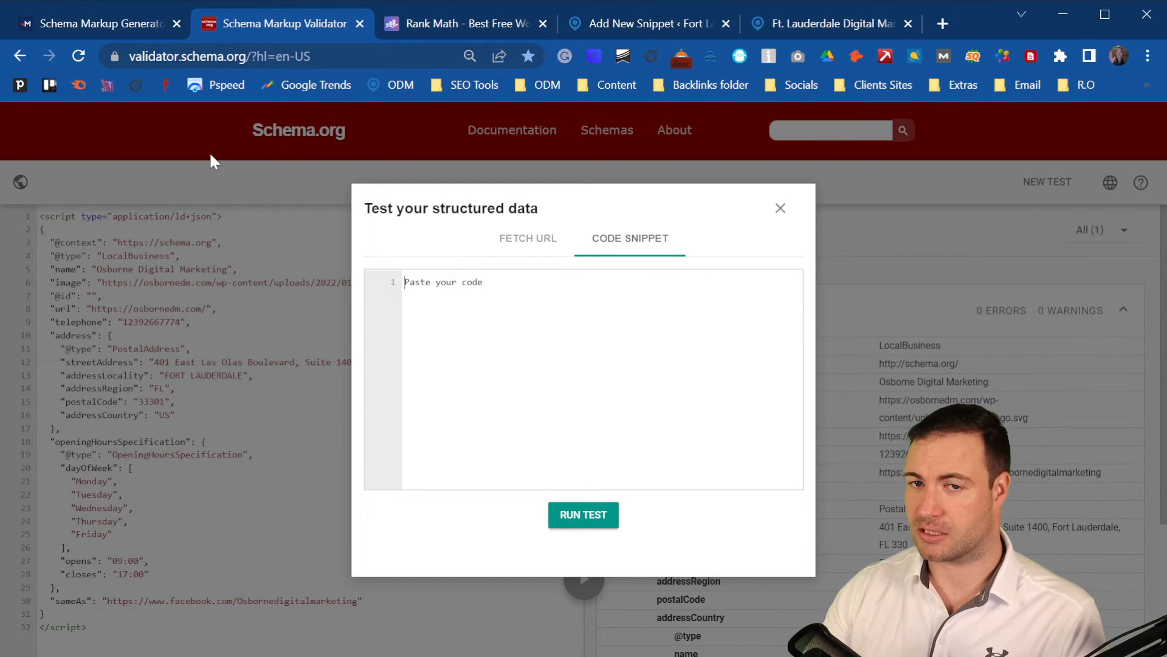
pyautogui.click(553, 241)
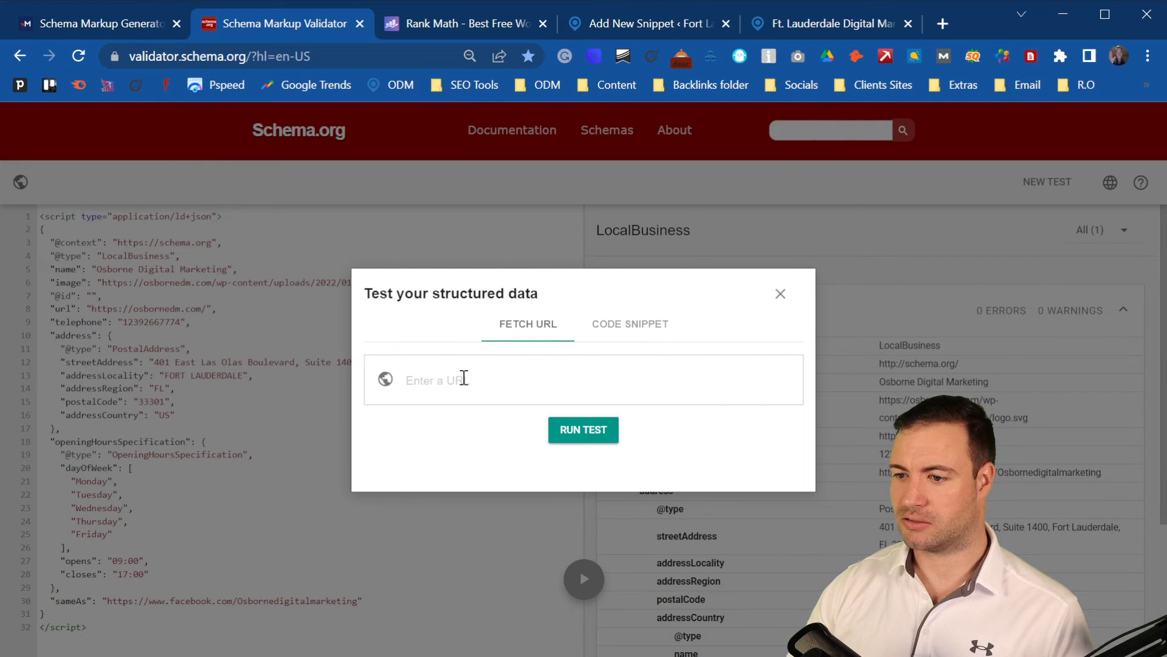
pyautogui.click(438, 378)
pyautogui.hotkey('ctrl', 'v')
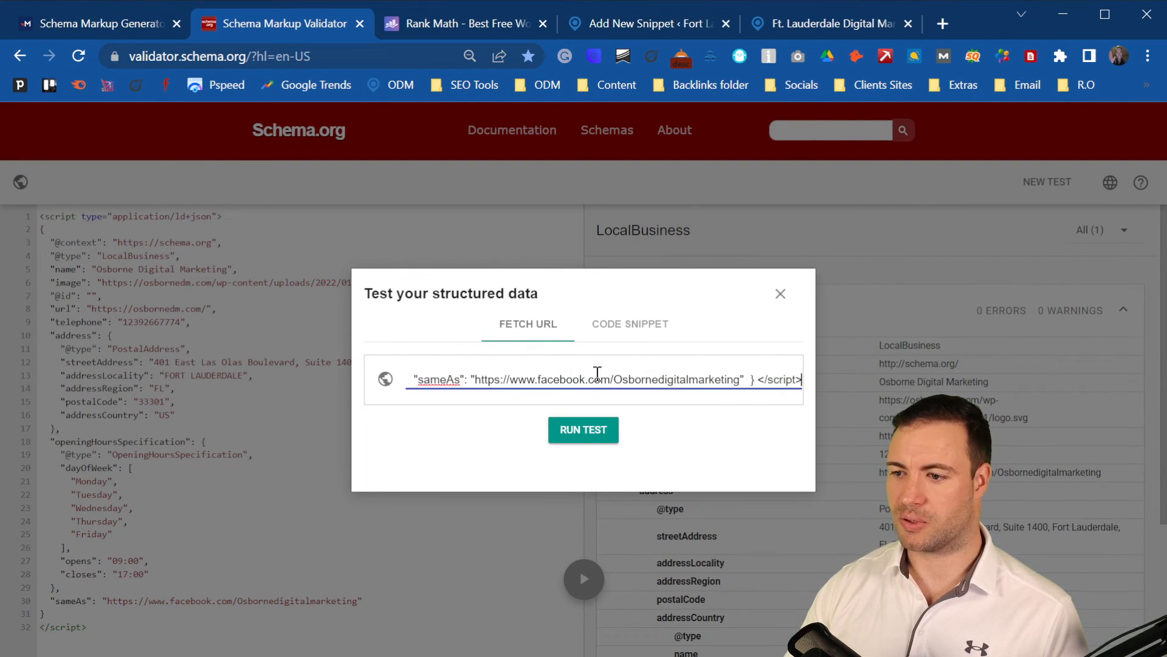